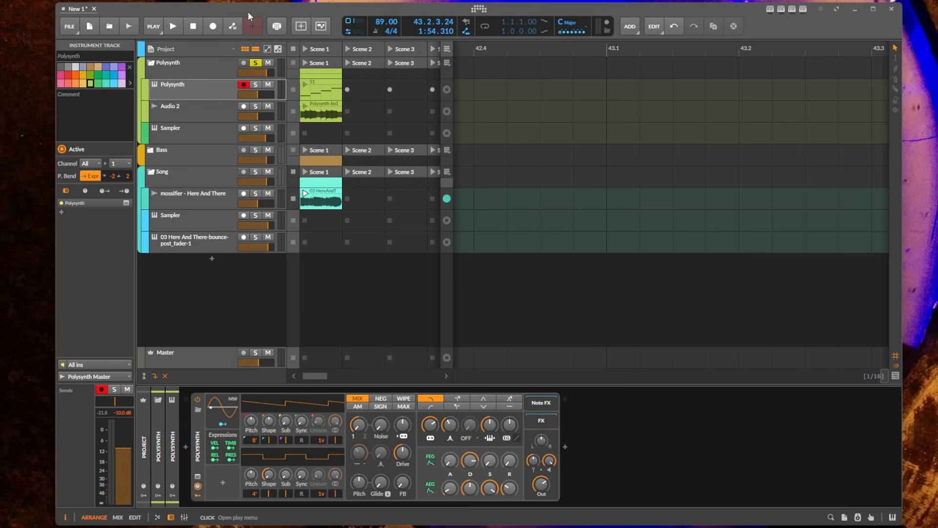
# Collapse the Song group and open the Polysynth track's S1 clip in an enlarged note editor
pyautogui.click(205, 84)
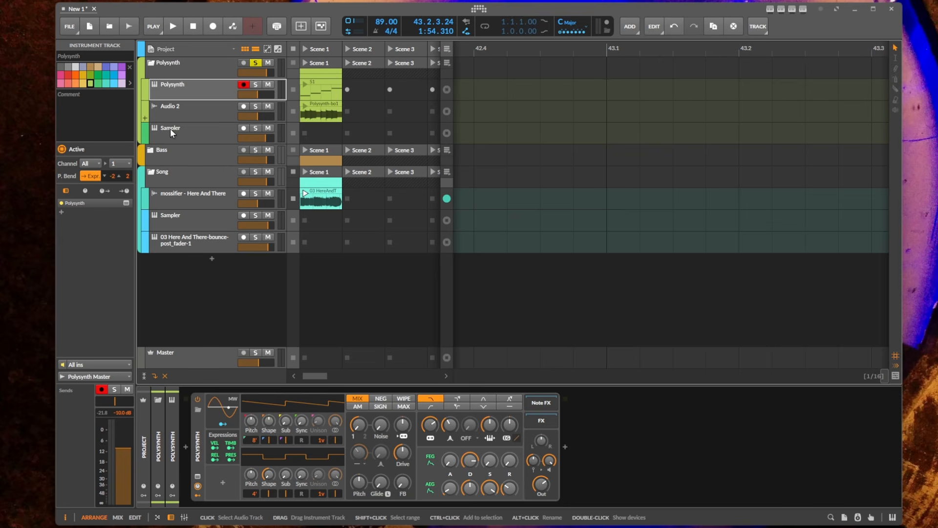
pyautogui.click(151, 172)
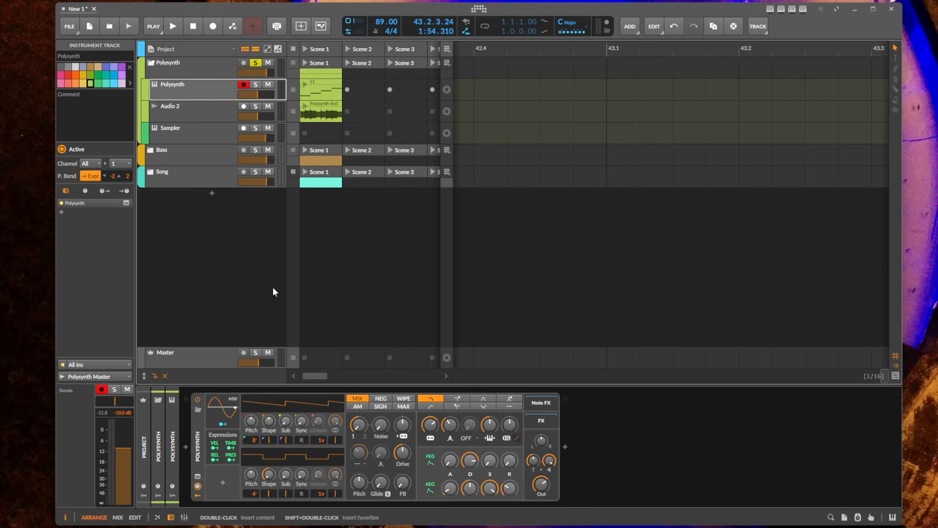
pyautogui.doubleClick(320, 89)
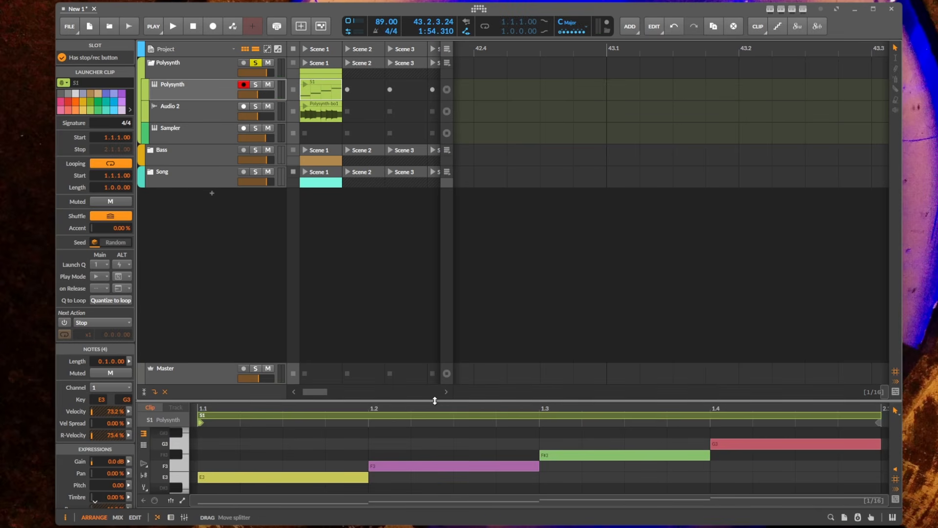
pyautogui.moveTo(436, 400); pyautogui.dragTo(419, 348)
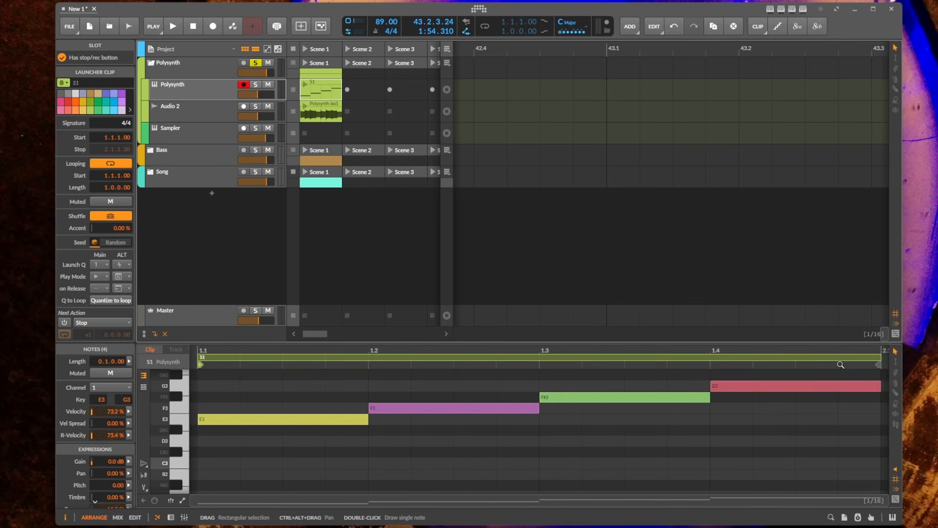
# Play the Polysynth track's S1 clip, and audition the bounced Audio 2 clip with its track soloed
pyautogui.click(305, 85)
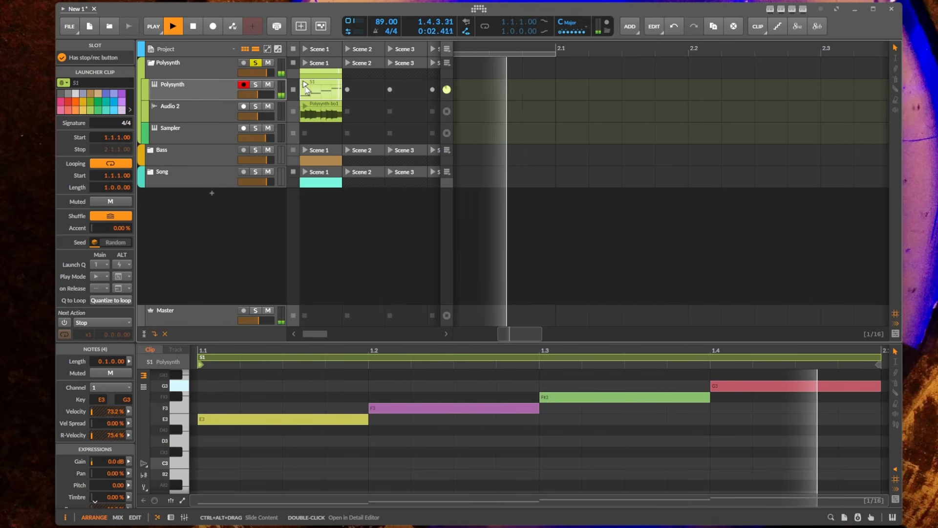
pyautogui.click(195, 24)
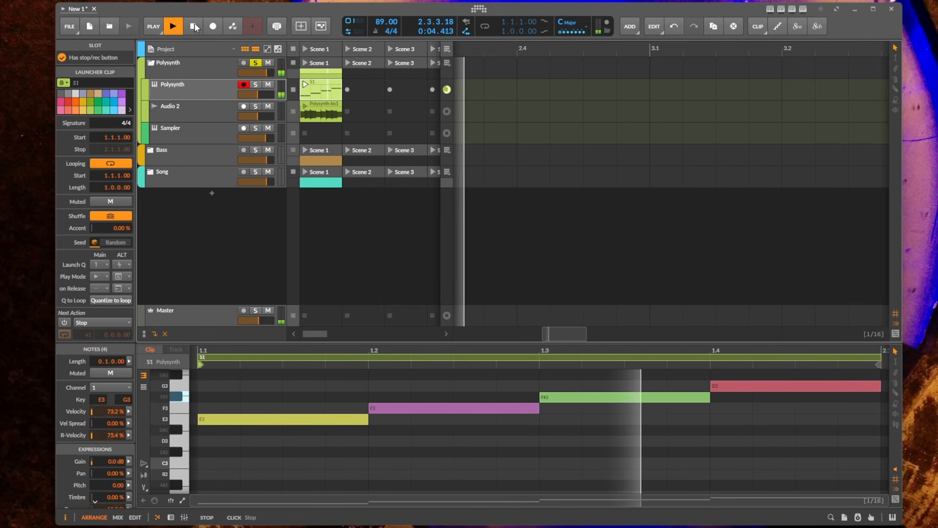
pyautogui.click(189, 116)
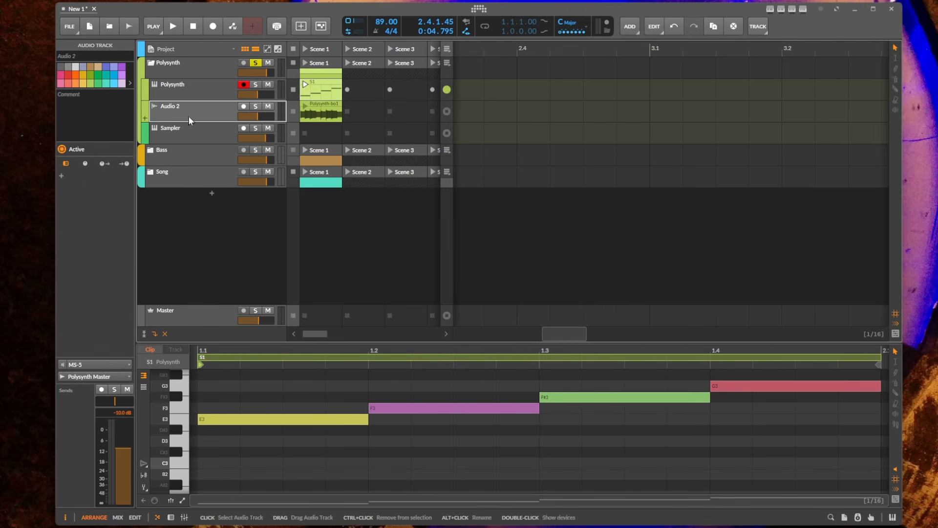
pyautogui.click(305, 106)
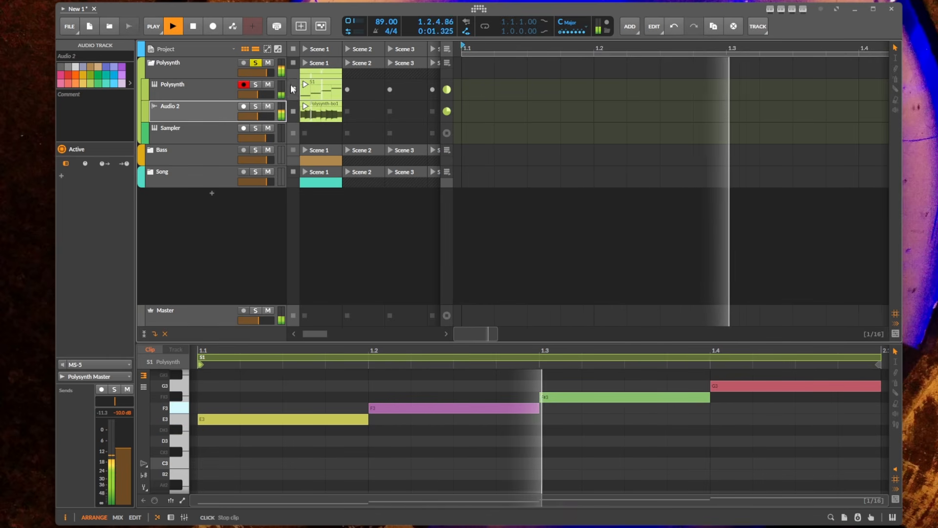
pyautogui.click(256, 107)
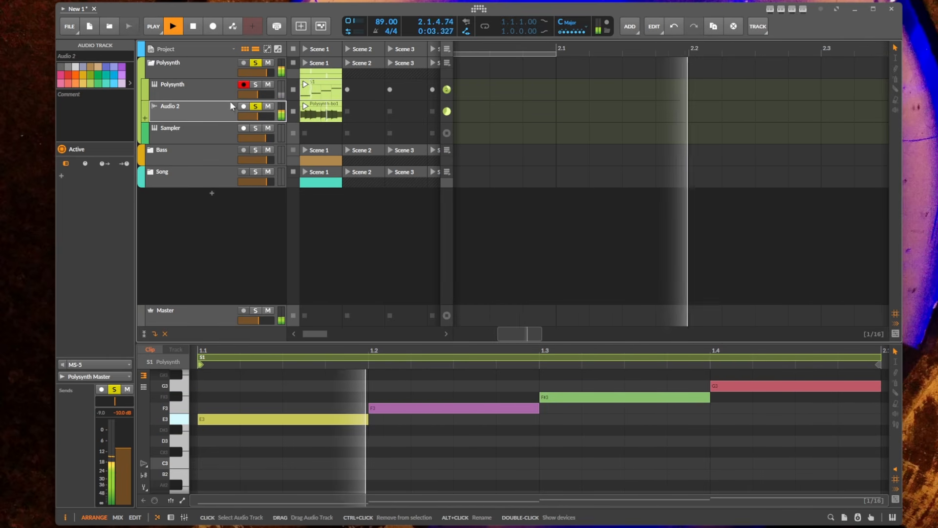
# Load the bounced Audio 2 clip into the Polysynth group's empty Sampler and switch its root to Dynamic
pyautogui.click(207, 126)
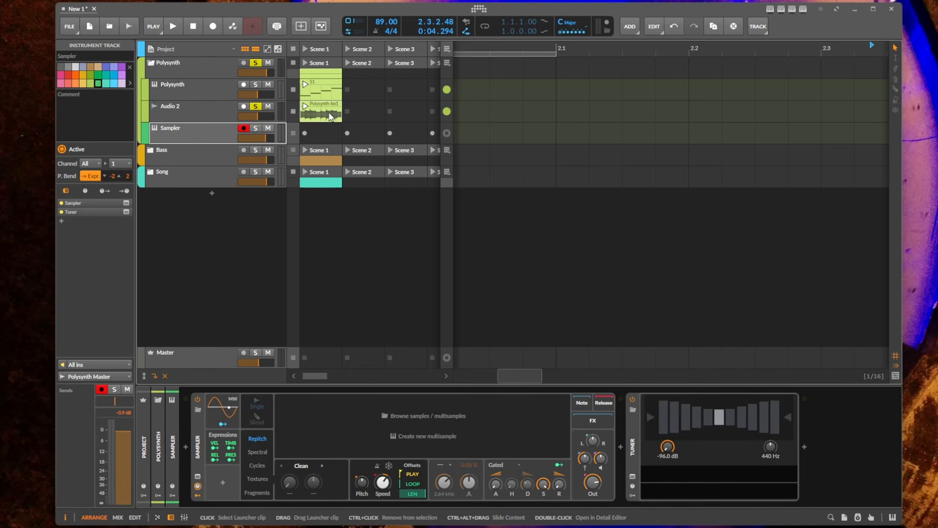
pyautogui.moveTo(327, 115); pyautogui.dragTo(342, 421)
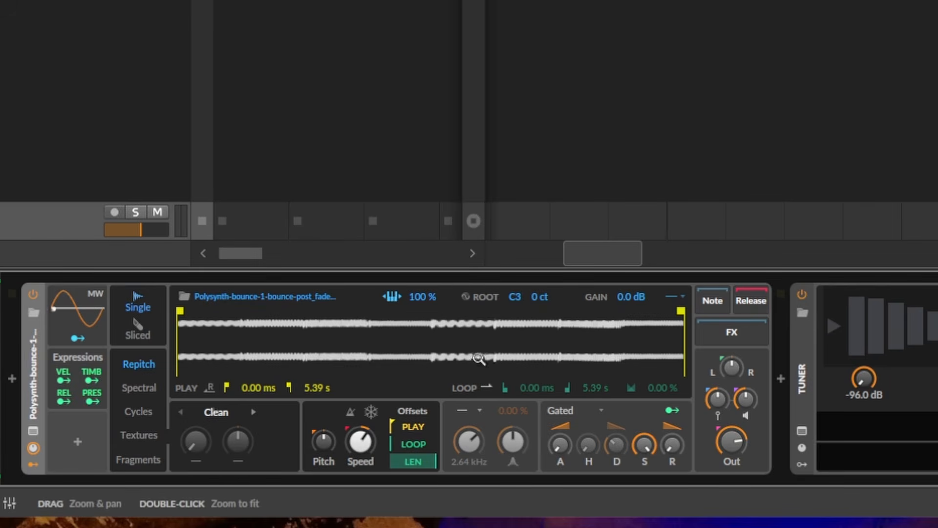
pyautogui.click(467, 295)
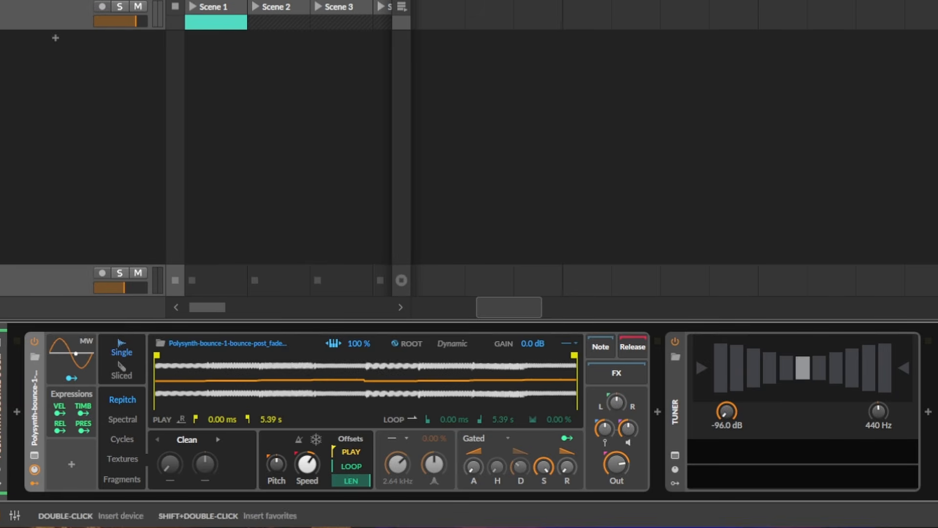
# Set the sample to ping-pong looping, with play start at about 3.31 s and loop end at about 4.66 s, and lengthen the release
pyautogui.press('a')
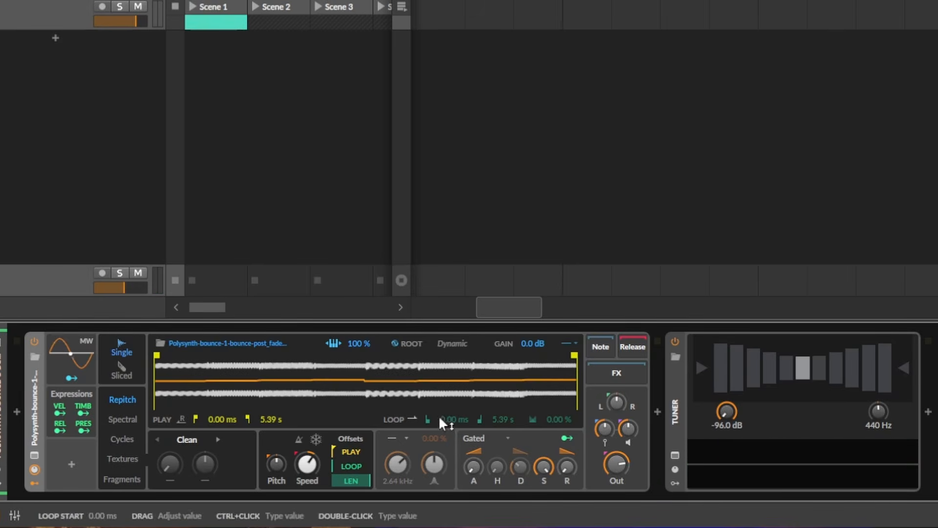
pyautogui.click(411, 419)
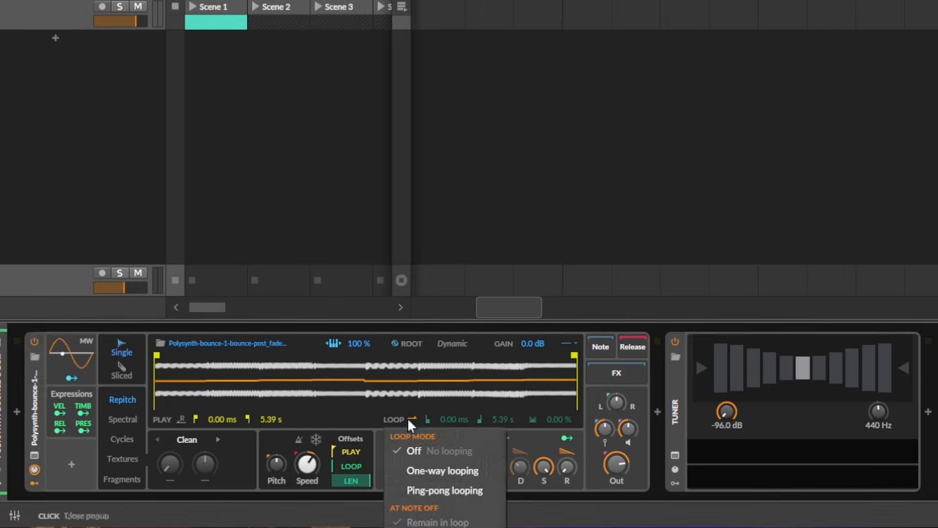
pyautogui.click(433, 490)
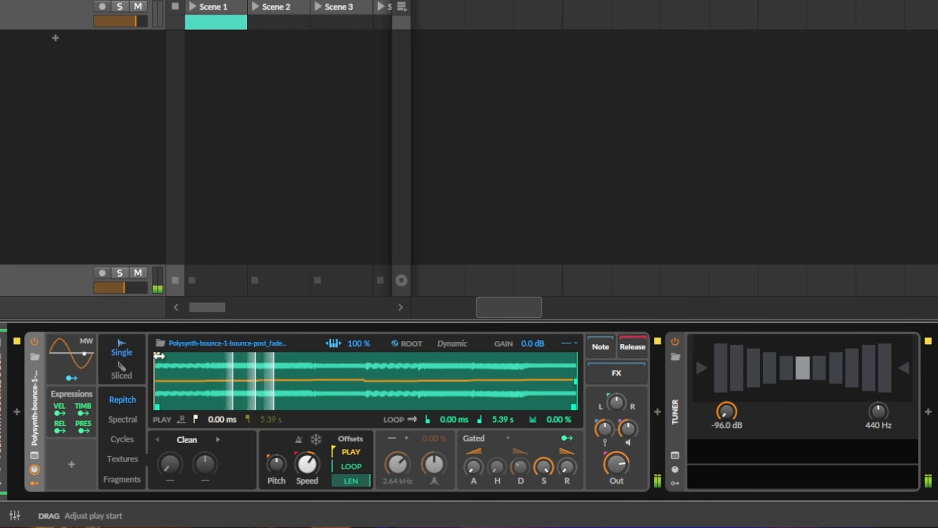
pyautogui.moveTo(157, 357); pyautogui.dragTo(414, 363)
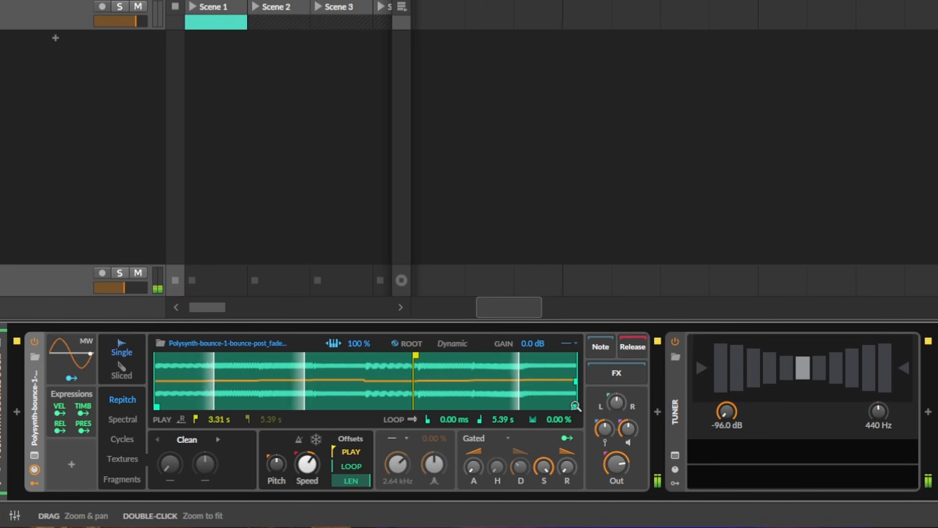
pyautogui.moveTo(574, 407); pyautogui.dragTo(520, 408)
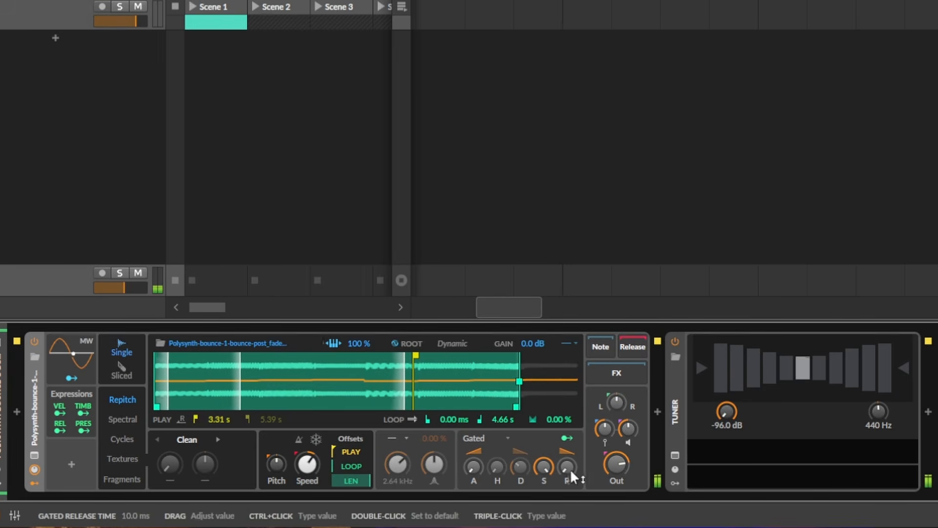
pyautogui.moveTo(570, 469); pyautogui.dragTo(570, 463)
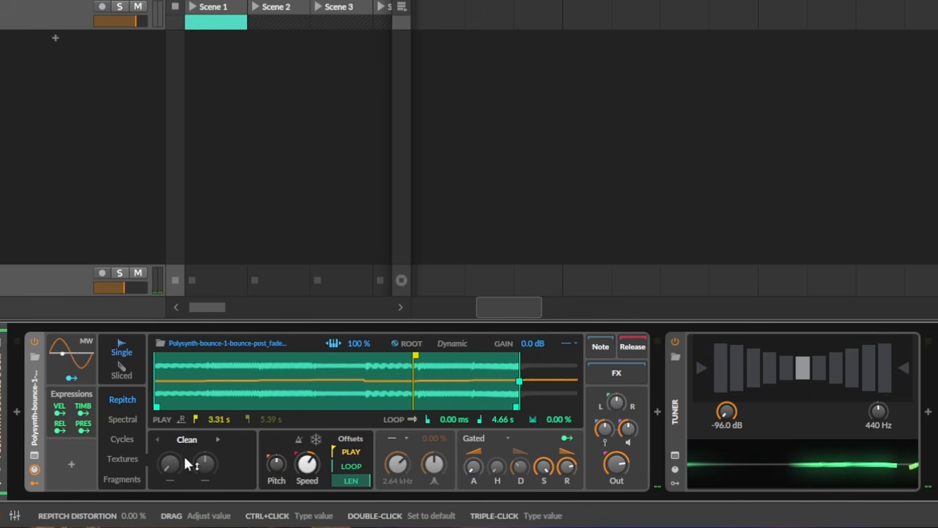
# Try the Analog Repitch character, and settle on Digital with Bits at about 40% and Color at about 43%
pyautogui.click(218, 439)
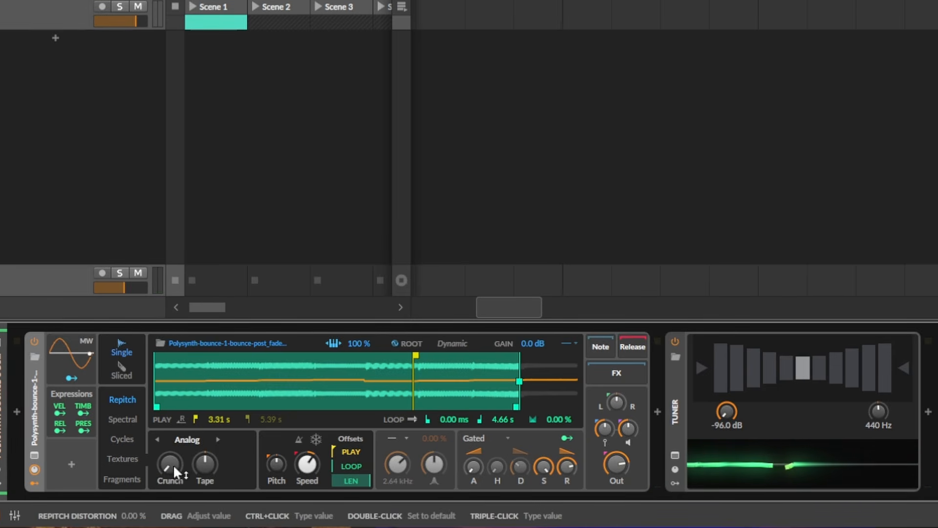
pyautogui.moveTo(173, 465); pyautogui.dragTo(173, 441)
pyautogui.moveTo(209, 467)
pyautogui.mouseDown()
pyautogui.moveTo(209, 487)
pyautogui.moveTo(206, 462)
pyautogui.mouseUp()
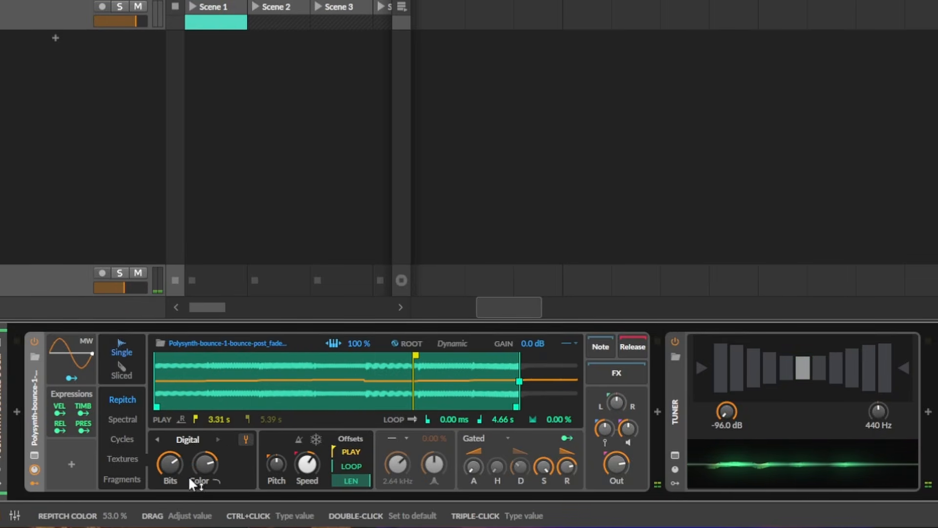
pyautogui.moveTo(175, 471); pyautogui.dragTo(208, 459)
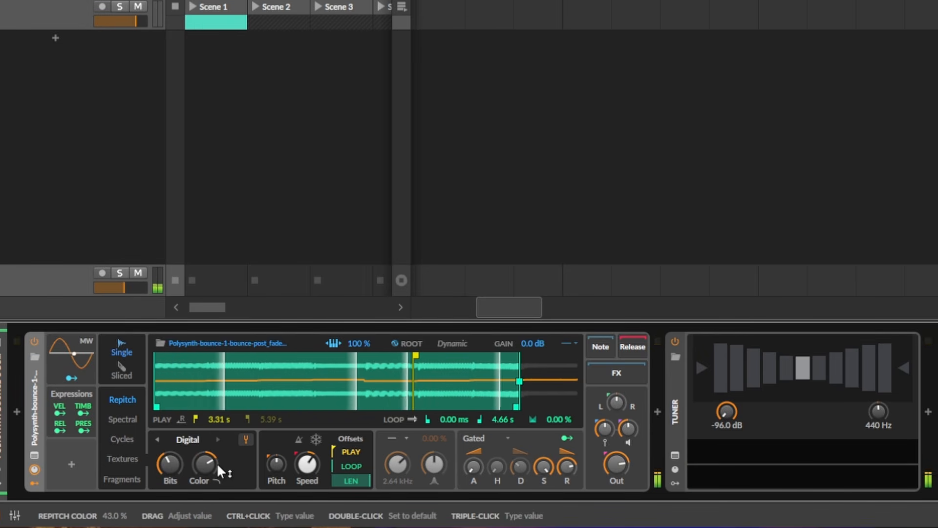
# Add an LFO modulator to the sampler and lower the Repitch Color to 28%
pyautogui.click(72, 463)
pyautogui.write('lfo')
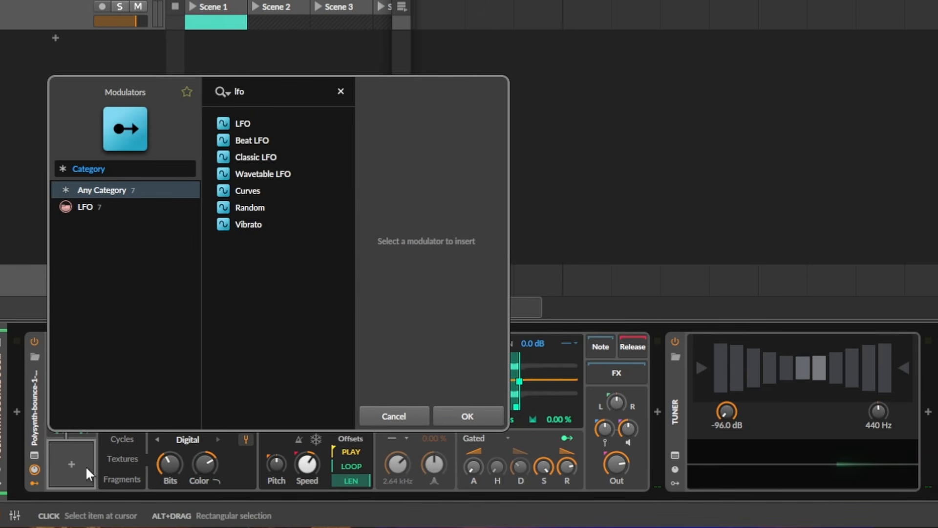
pyautogui.press('Return')
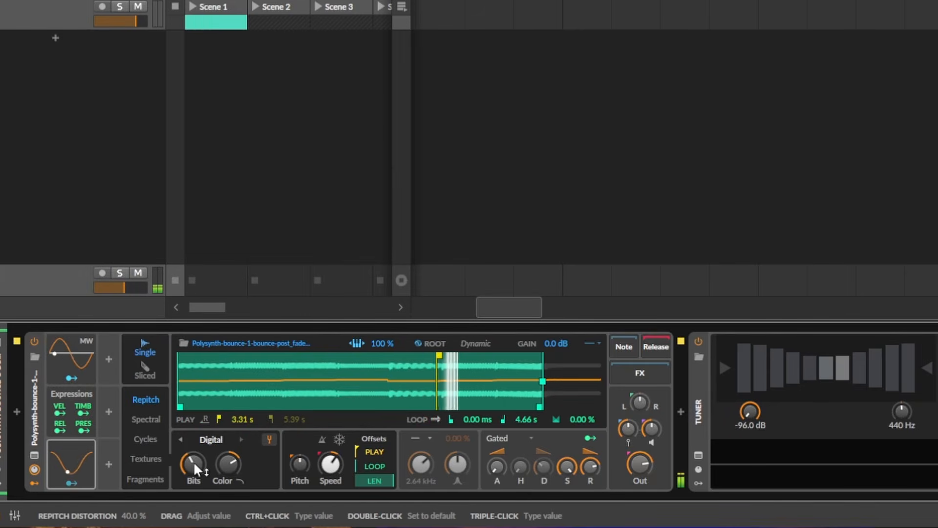
pyautogui.click(225, 463)
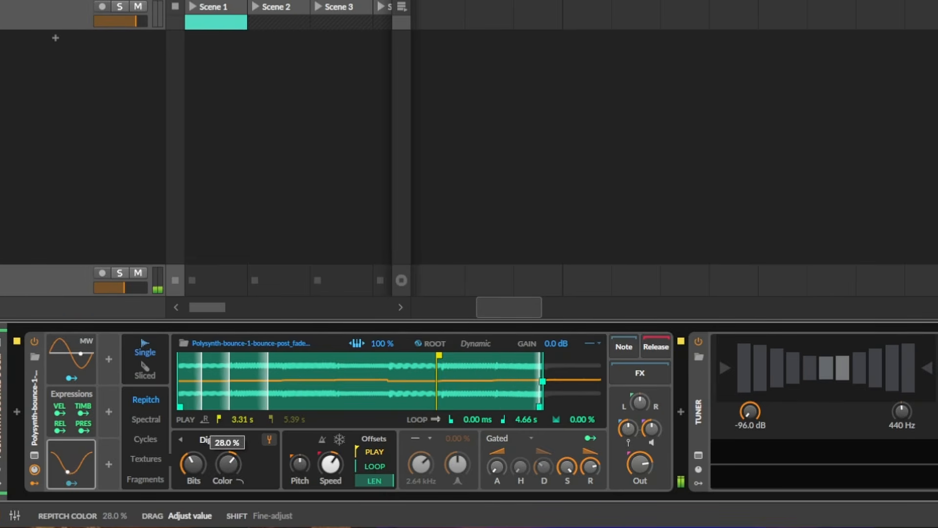
# Map the LFO to the Repitch Color with an amount of 0.220 and set its rate to about 0.21 Hz
pyautogui.click(84, 471)
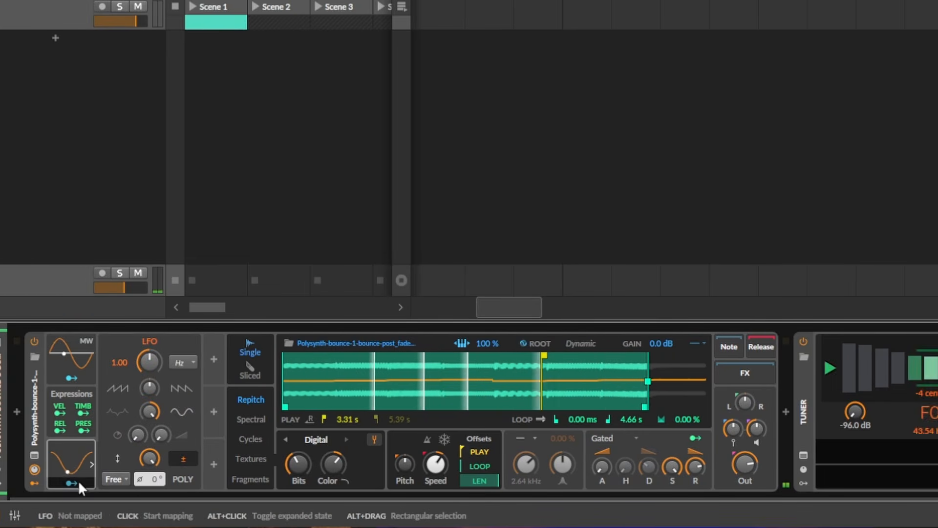
pyautogui.click(78, 480)
pyautogui.moveTo(333, 463); pyautogui.dragTo(334, 452)
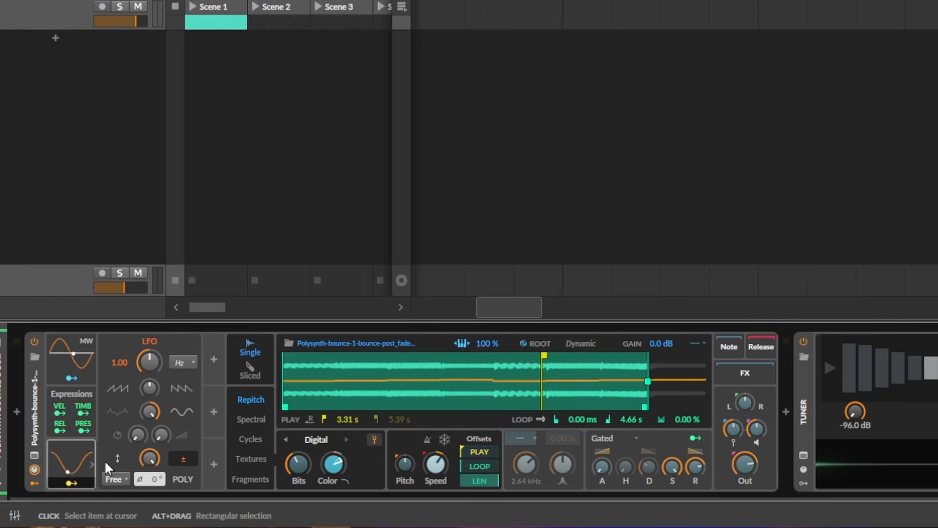
pyautogui.click(72, 482)
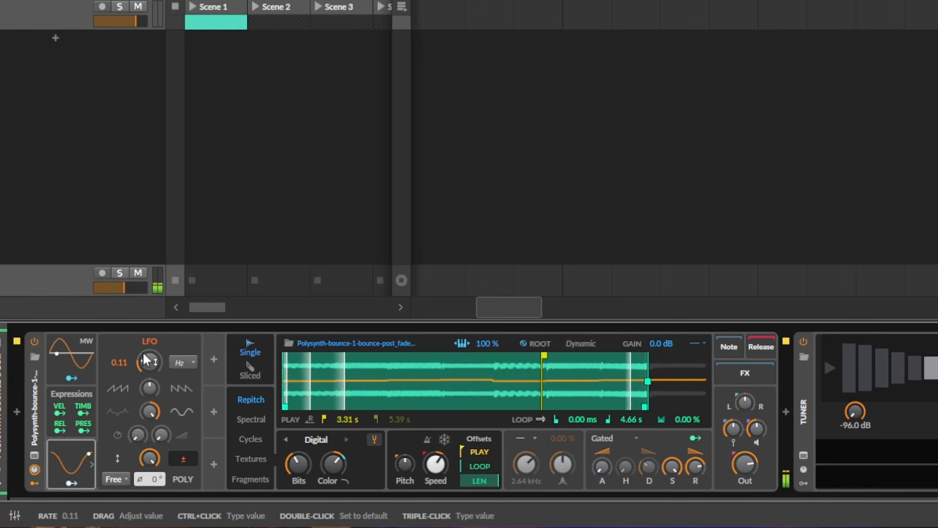
pyautogui.moveTo(151, 352)
pyautogui.mouseDown()
pyautogui.moveTo(151, 341)
pyautogui.moveTo(149, 357)
pyautogui.mouseUp()
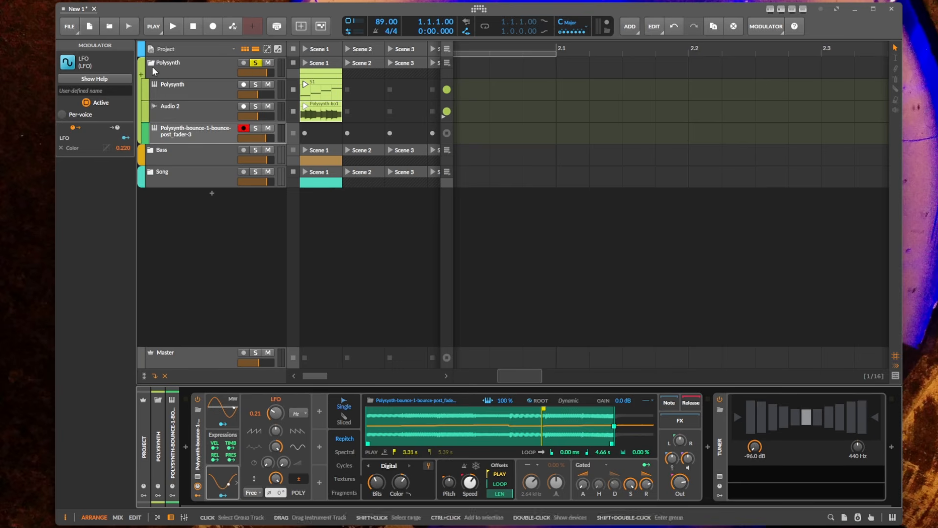
# Collapse the Polysynth group, expand the Bass group and select its StringTh track
pyautogui.click(152, 65)
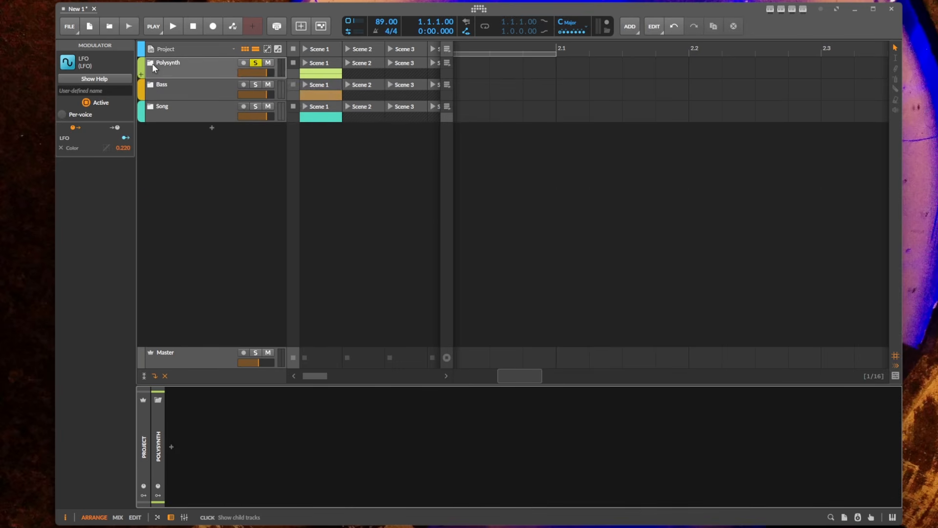
pyautogui.click(151, 85)
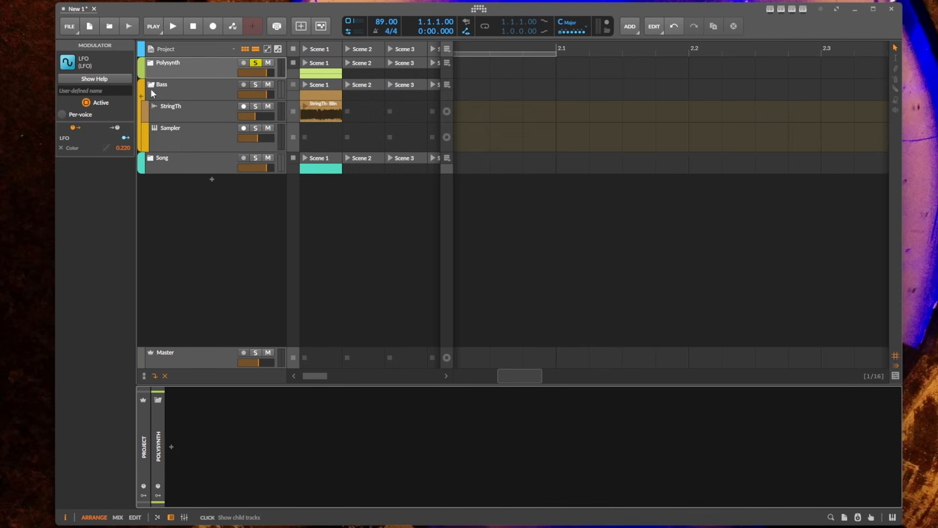
pyautogui.click(193, 114)
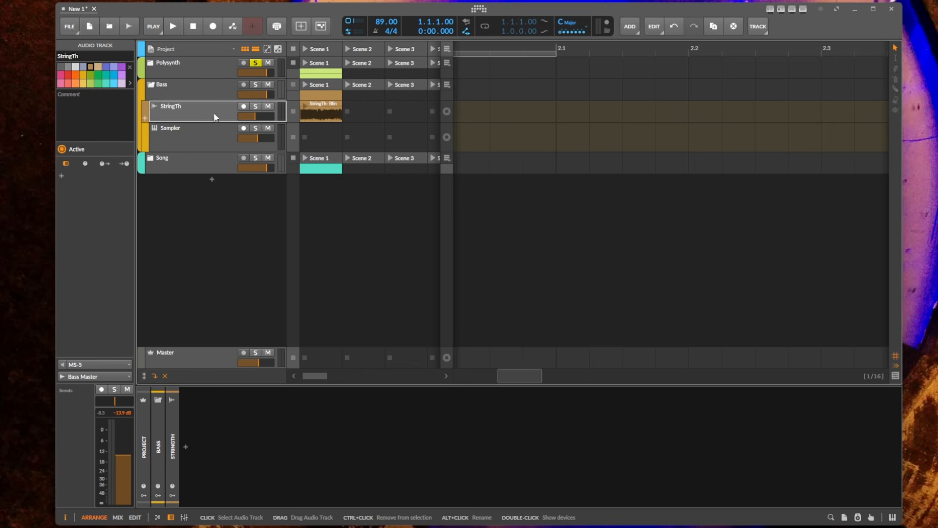
# Solo the StringTh track and play its bass clip for a few bars
pyautogui.click(256, 106)
pyautogui.click(304, 105)
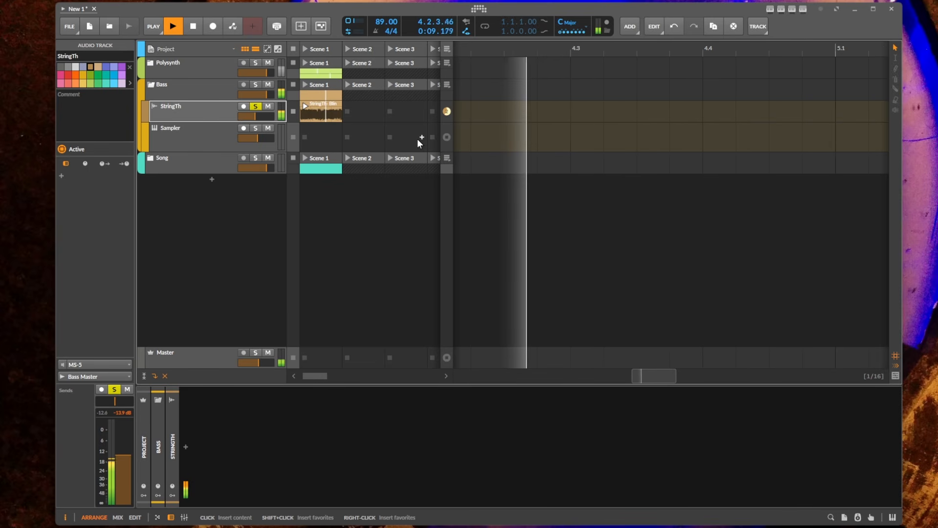
pyautogui.press('space')
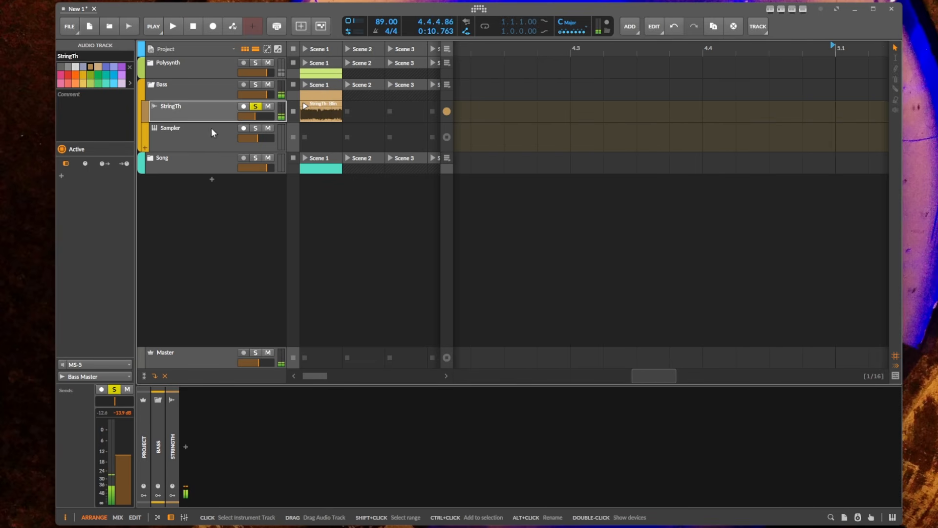
# Load the StringTh bass clip into the empty Sampler of the Bass group
pyautogui.click(205, 130)
pyautogui.moveTo(319, 107); pyautogui.dragTo(348, 477)
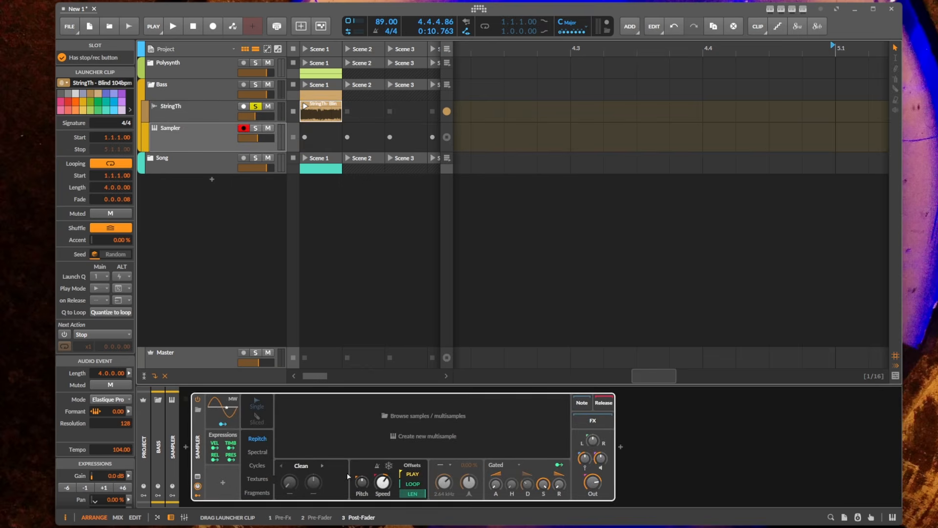
pyautogui.moveTo(393, 423); pyautogui.dragTo(392, 420)
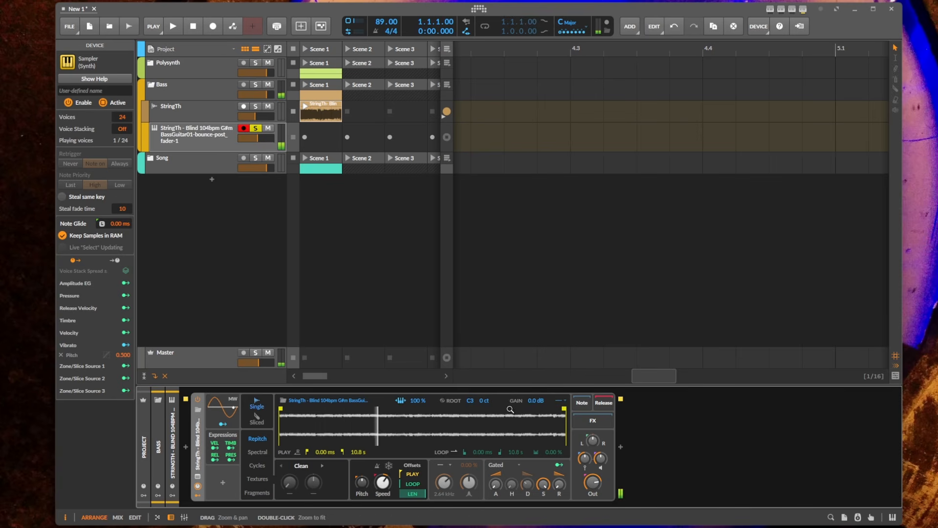
# Set the bass sample's root to Dynamic and inspect its detected pitch curve in an enlarged waveform view
pyautogui.click(442, 401)
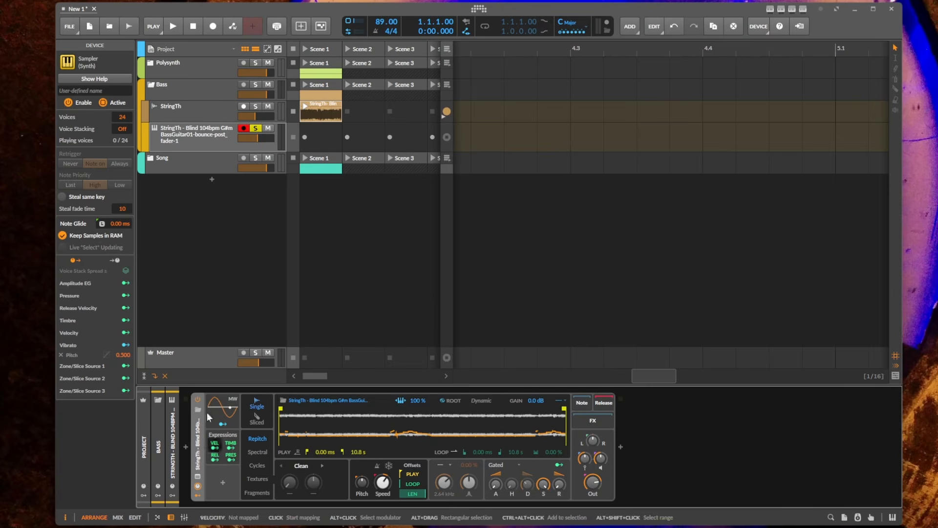
pyautogui.click(198, 475)
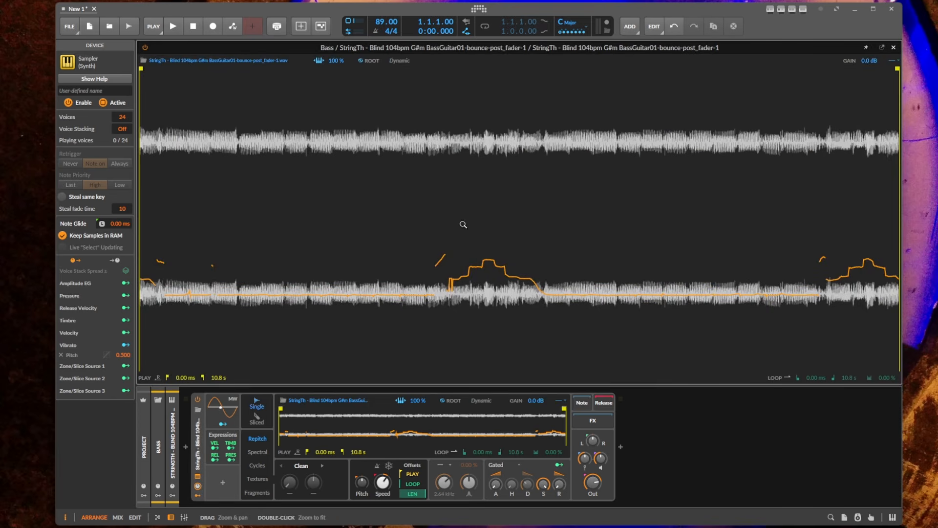
pyautogui.moveTo(419, 267); pyautogui.dragTo(419, 294)
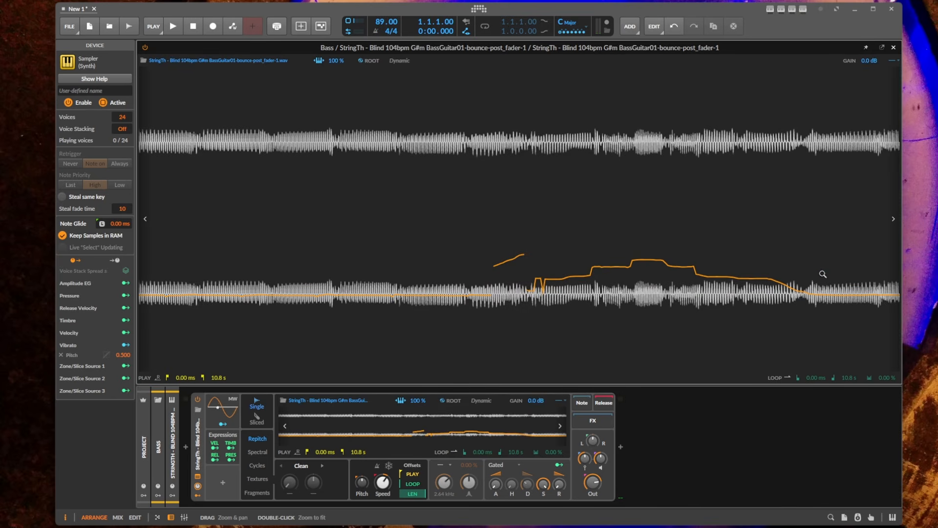
pyautogui.moveTo(456, 279); pyautogui.dragTo(453, 215)
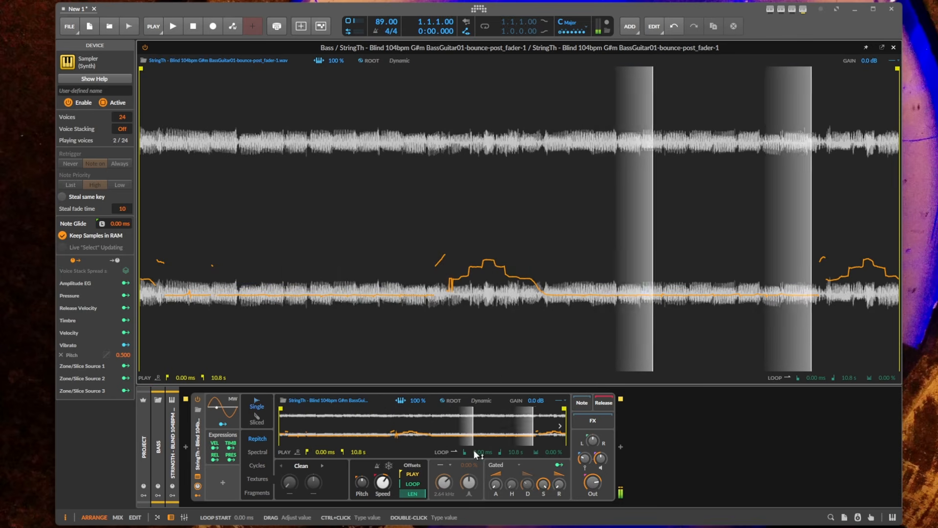
# Enable ping-pong looping for the bass sample and switch to Textures mode with adjusted Motion and grain size
pyautogui.click(443, 452)
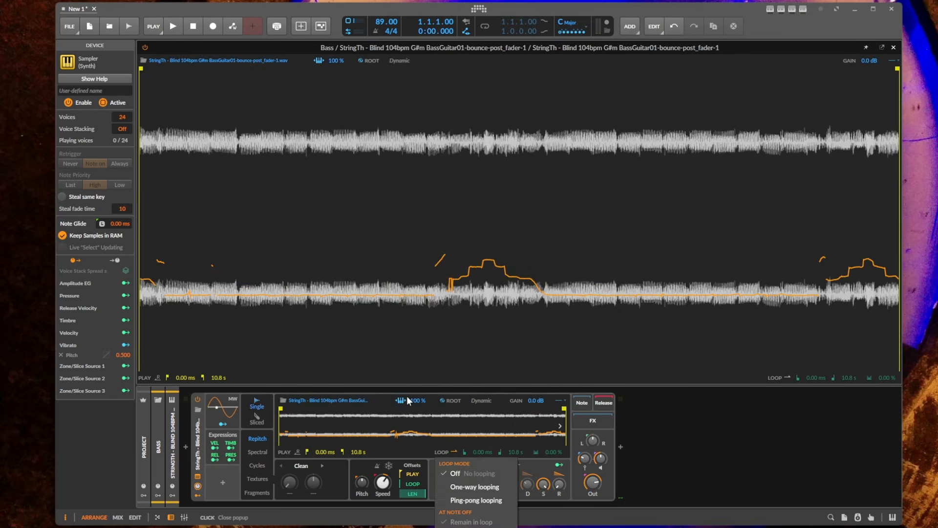
pyautogui.click(483, 501)
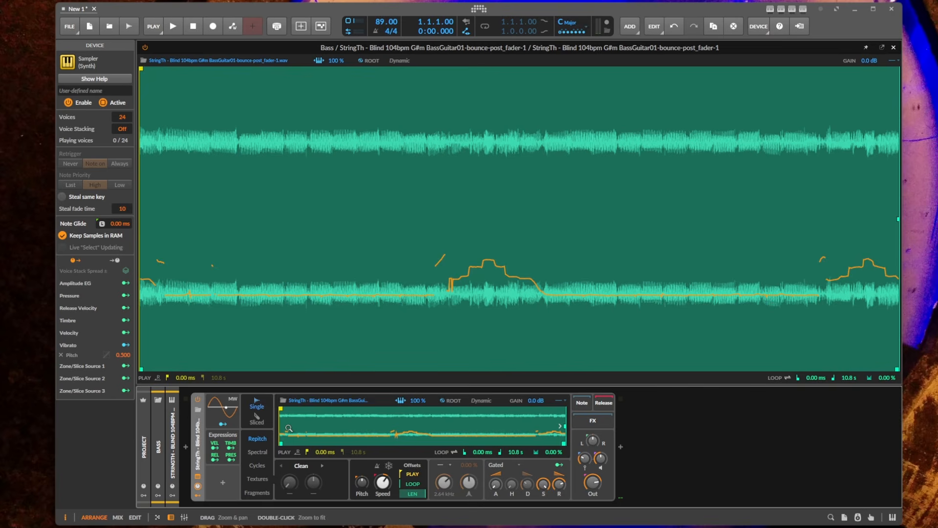
pyautogui.click(260, 478)
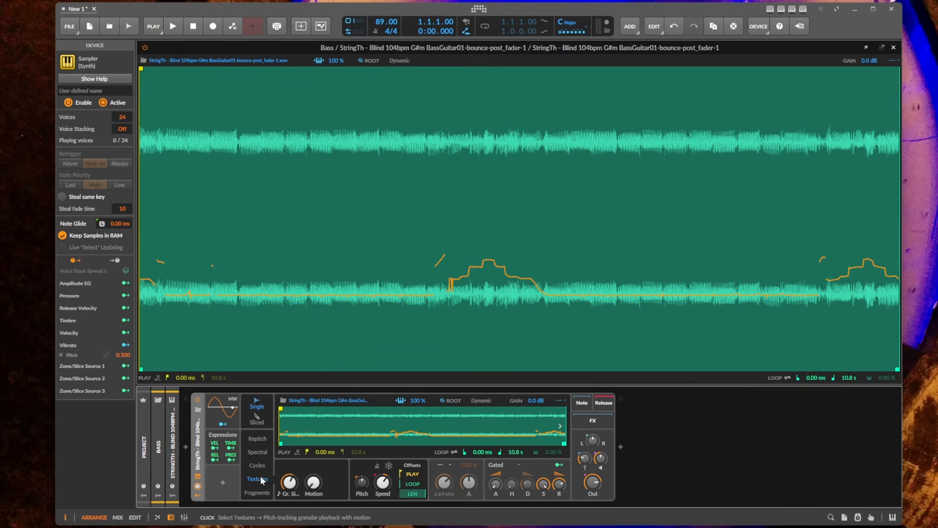
pyautogui.moveTo(315, 482); pyautogui.dragTo(289, 474)
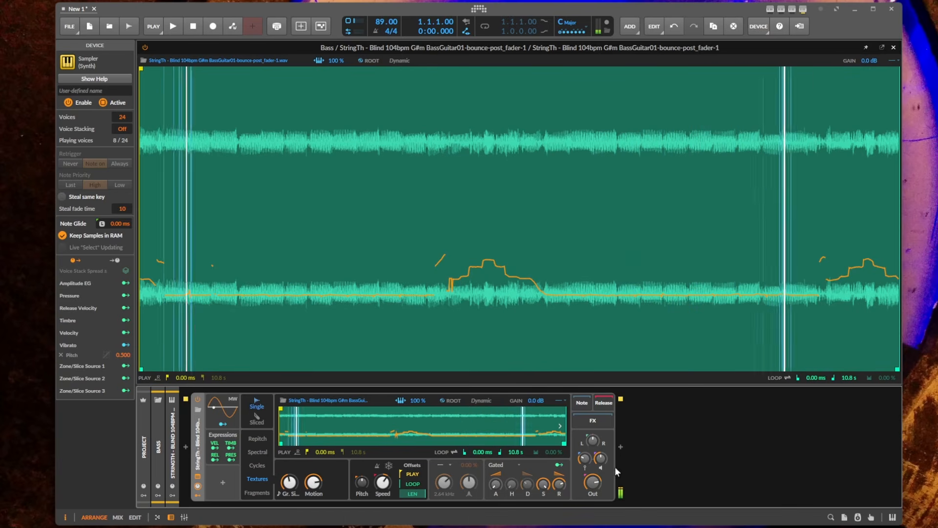
# Insert a ValhallaRoom reverb after the bass Sampler
pyautogui.click(621, 447)
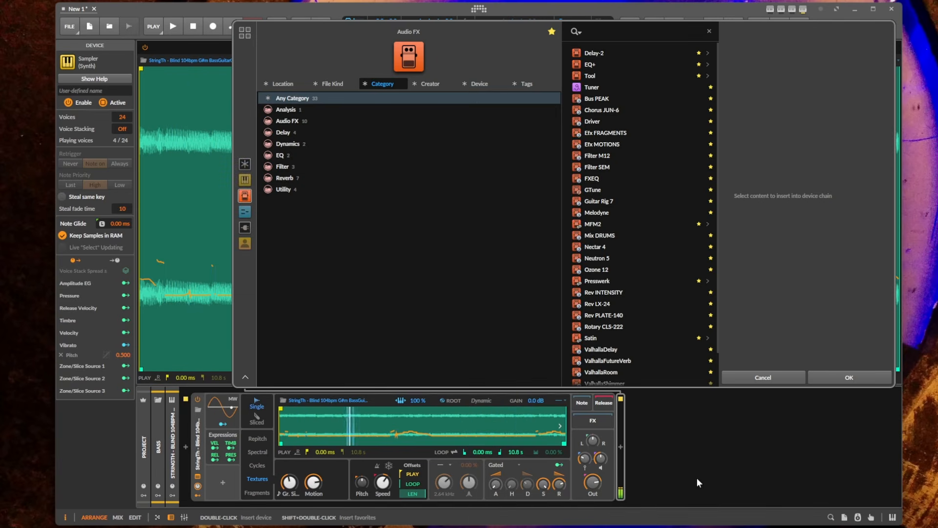
pyautogui.write('reverb')
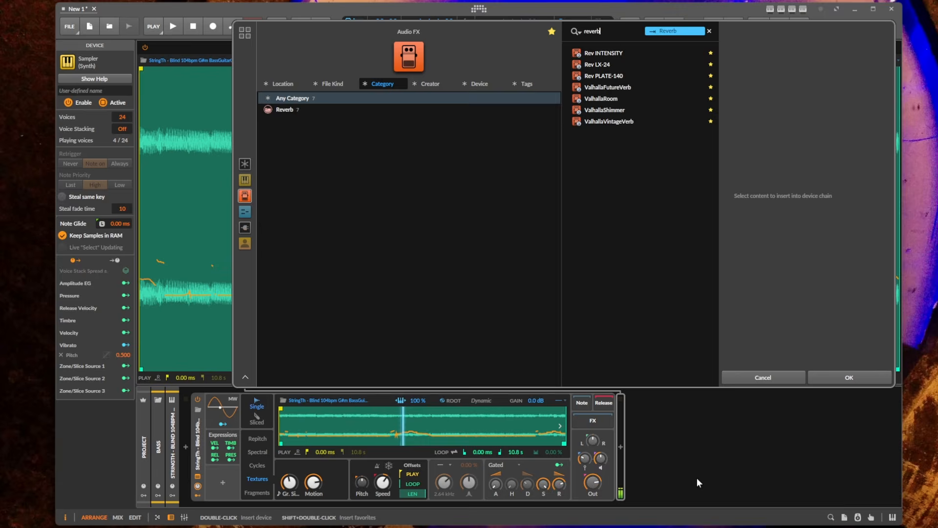
pyautogui.press('Down')
pyautogui.press('Down')
pyautogui.press('Down')
pyautogui.press('Down')
pyautogui.press('Down')
pyautogui.press('Return')
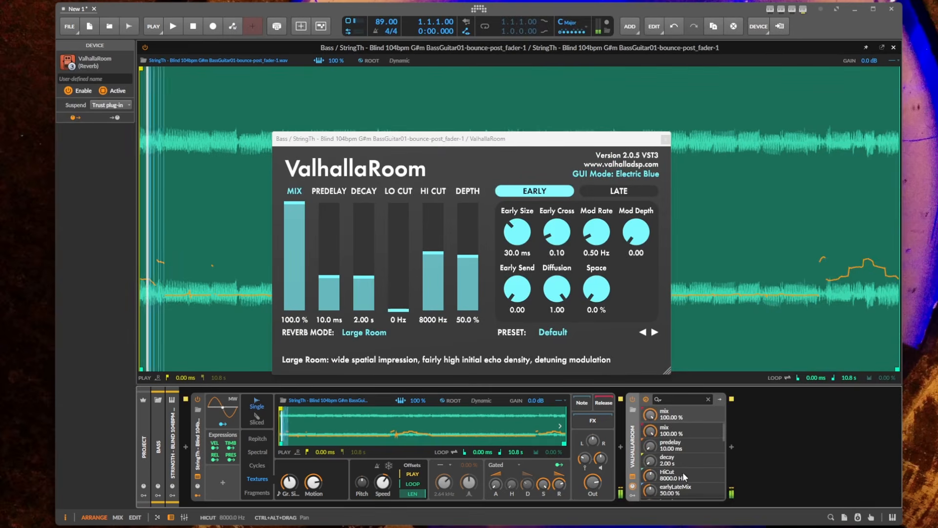
# Set the reverb's mix to 45.6 % and low cut to 110 Hz, close its window and bypass it
pyautogui.moveTo(293, 208); pyautogui.dragTo(294, 260)
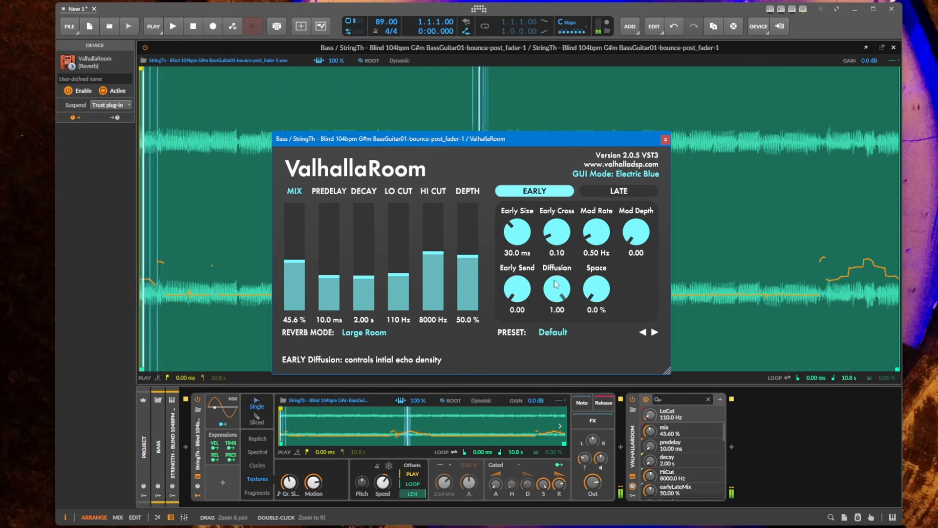
pyautogui.click(666, 141)
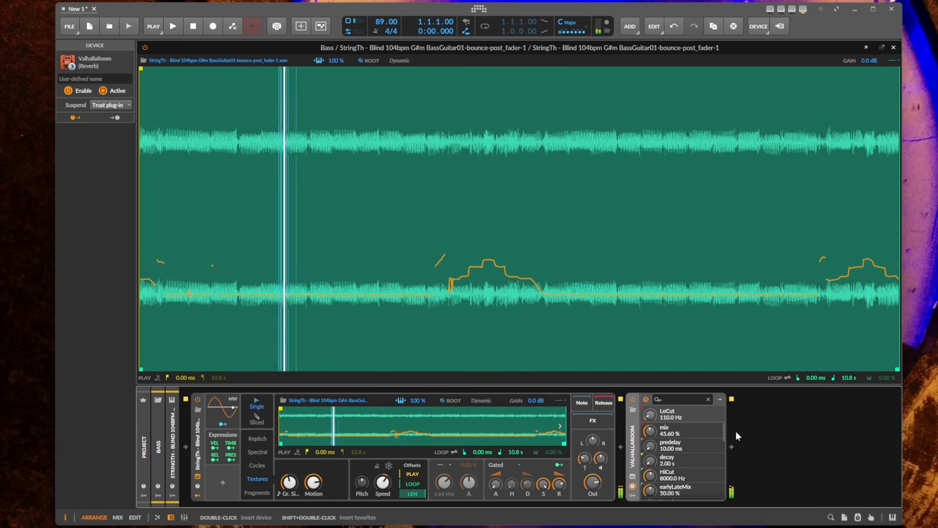
pyautogui.click(632, 400)
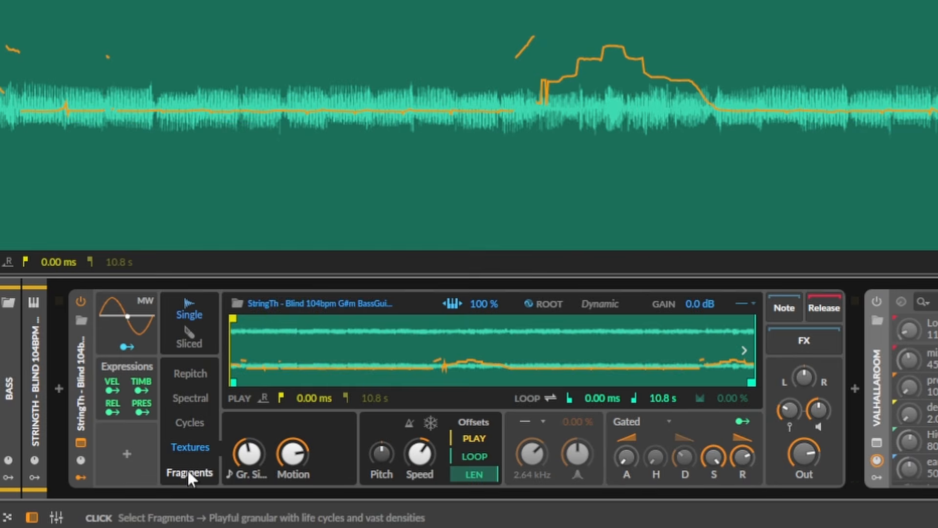
# Switch the bass Sampler to Fragments mode, adjust its grain settings and close the enlarged waveform view
pyautogui.click(189, 472)
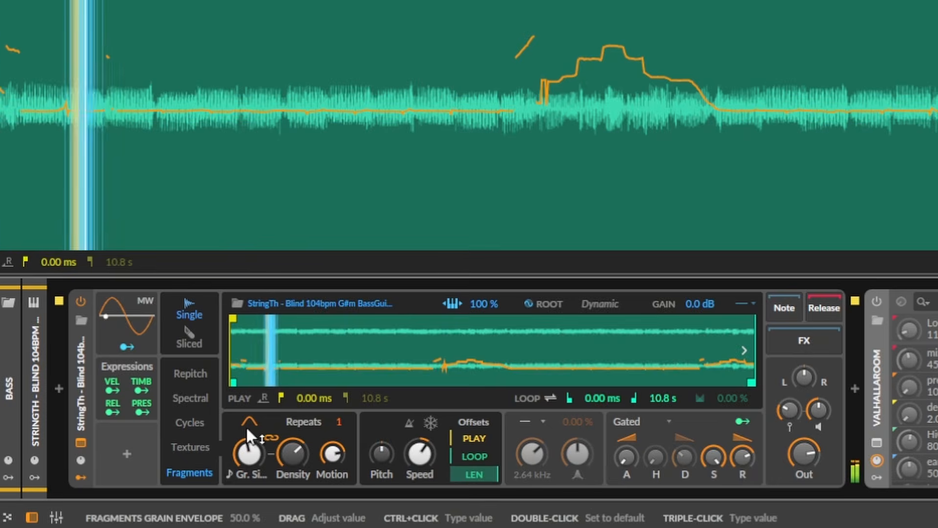
pyautogui.moveTo(248, 447); pyautogui.dragTo(292, 423)
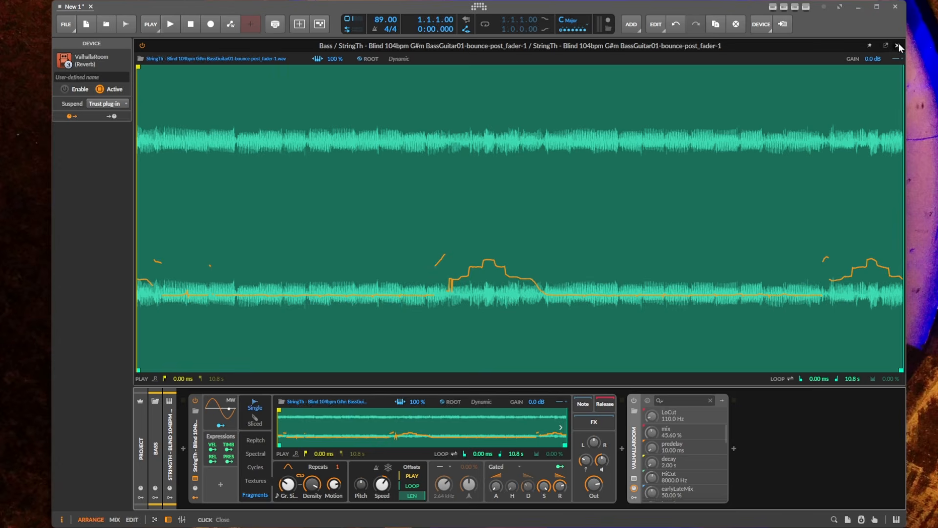
pyautogui.click(897, 45)
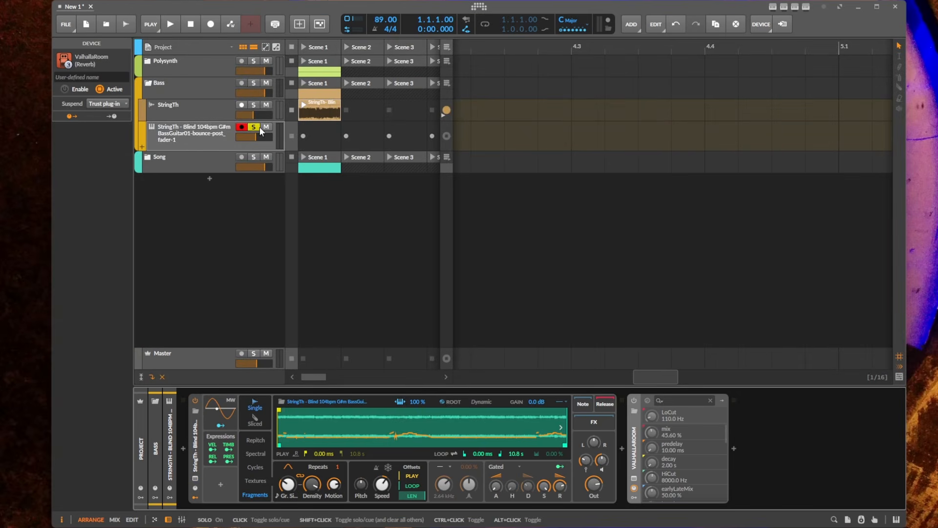
# Collapse the Bass group, expand the Song group and audition its Here And There clip with the group soloed
pyautogui.click(147, 83)
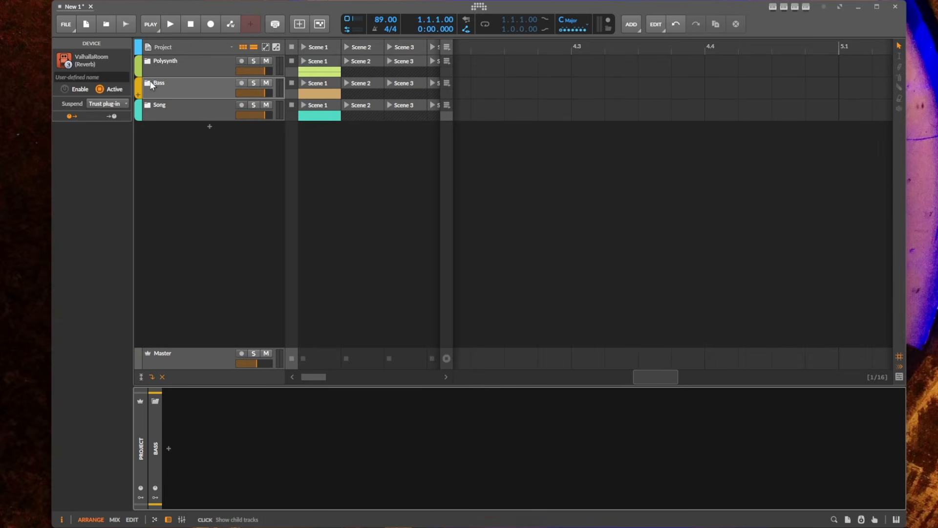
pyautogui.click(147, 105)
pyautogui.click(206, 135)
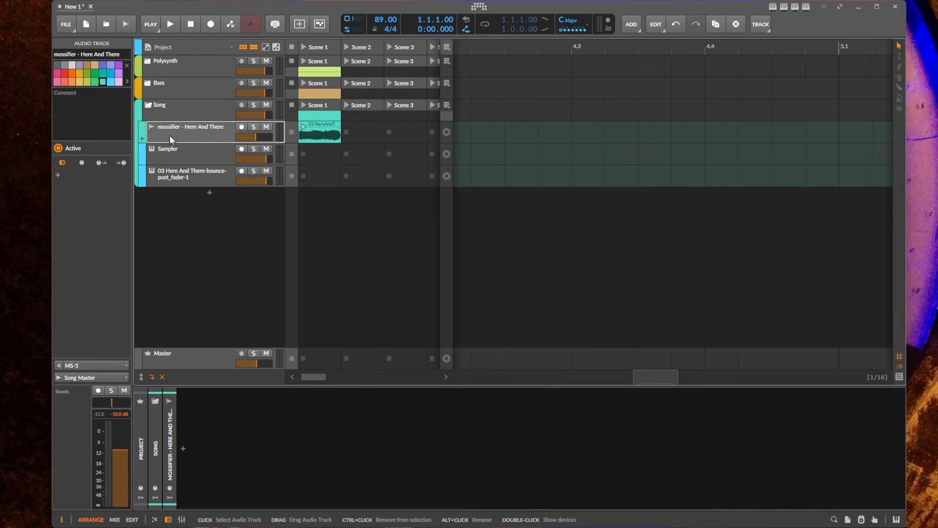
pyautogui.click(304, 126)
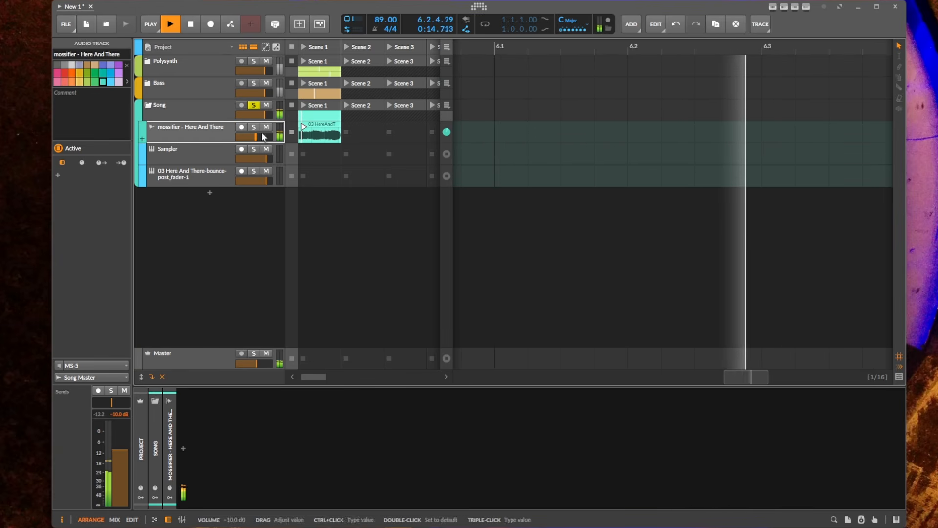
pyautogui.click(173, 200)
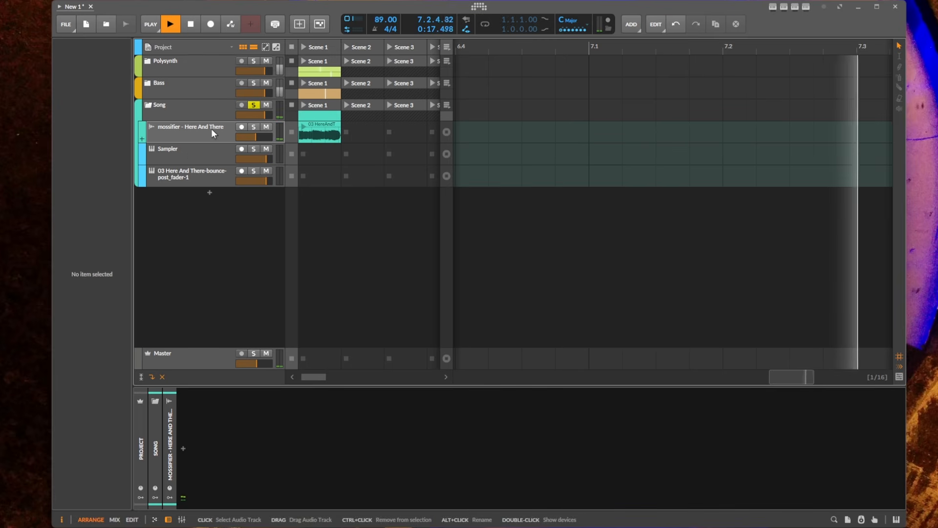
# Load the Here And There clip into the Song group's empty Sampler and set its root to Dynamic
pyautogui.click(203, 151)
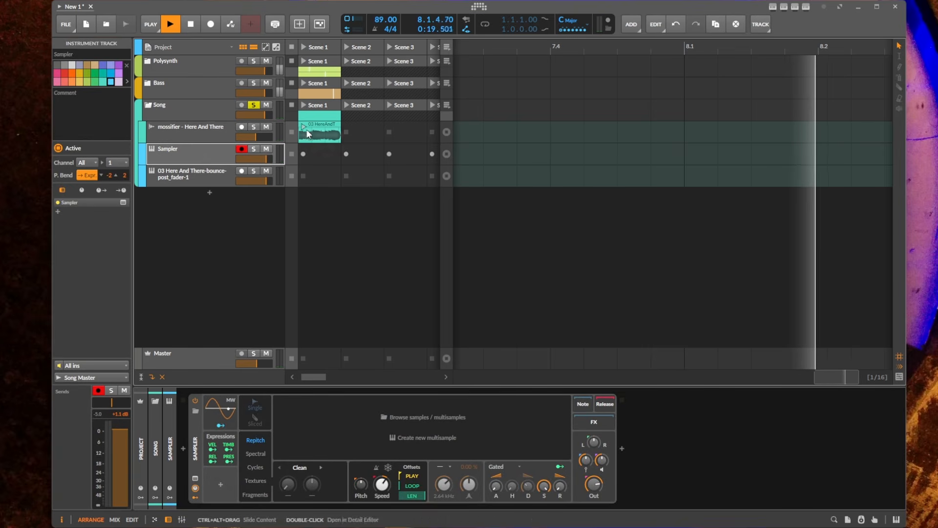
pyautogui.moveTo(307, 134); pyautogui.dragTo(387, 420)
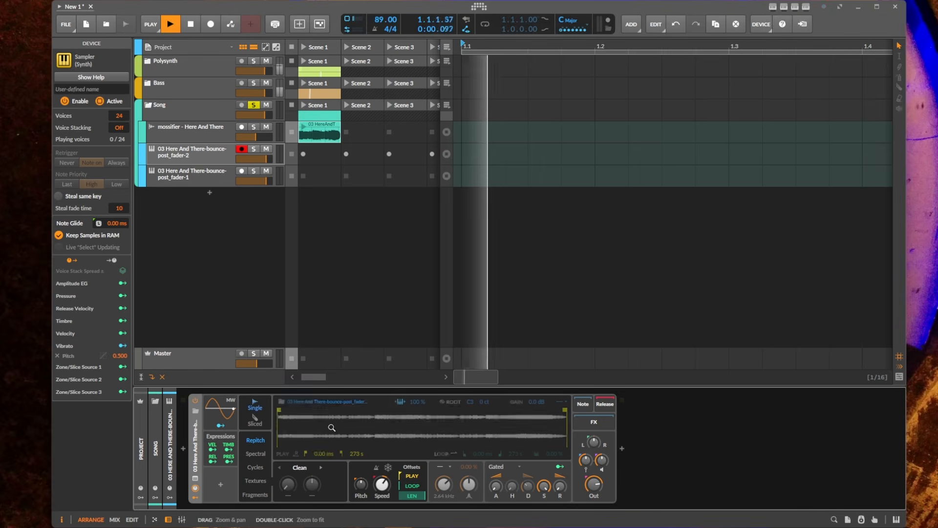
pyautogui.click(441, 403)
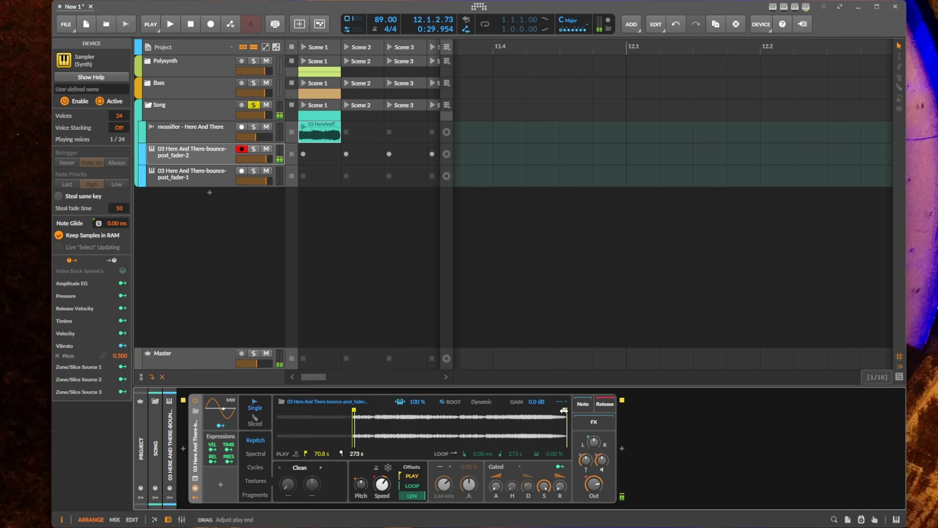
# Limit the song sample's play range to 70.8–77.9 s and enable ping-pong looping
pyautogui.moveTo(517, 405); pyautogui.dragTo(367, 409)
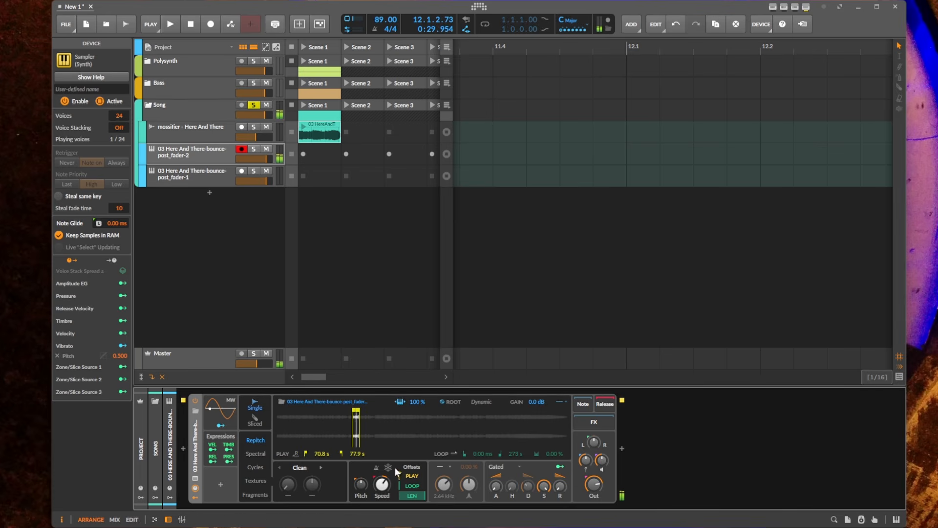
pyautogui.click(455, 453)
pyautogui.click(460, 502)
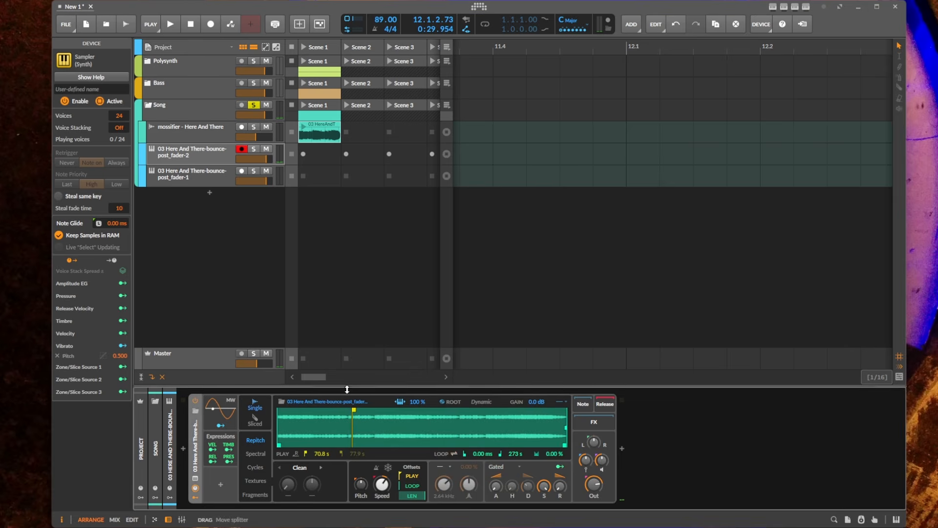
# Open the song sample in the enlarged waveform view and narrow its loop to about 60.9–73.2 s
pyautogui.click(196, 487)
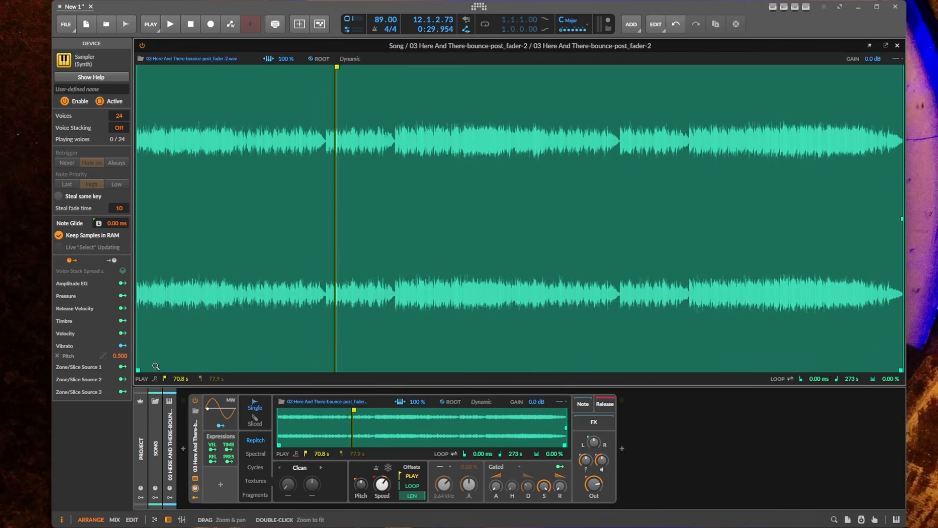
pyautogui.moveTo(138, 369); pyautogui.dragTo(338, 357)
pyautogui.moveTo(902, 370); pyautogui.dragTo(342, 342)
pyautogui.moveTo(335, 265); pyautogui.dragTo(540, 347)
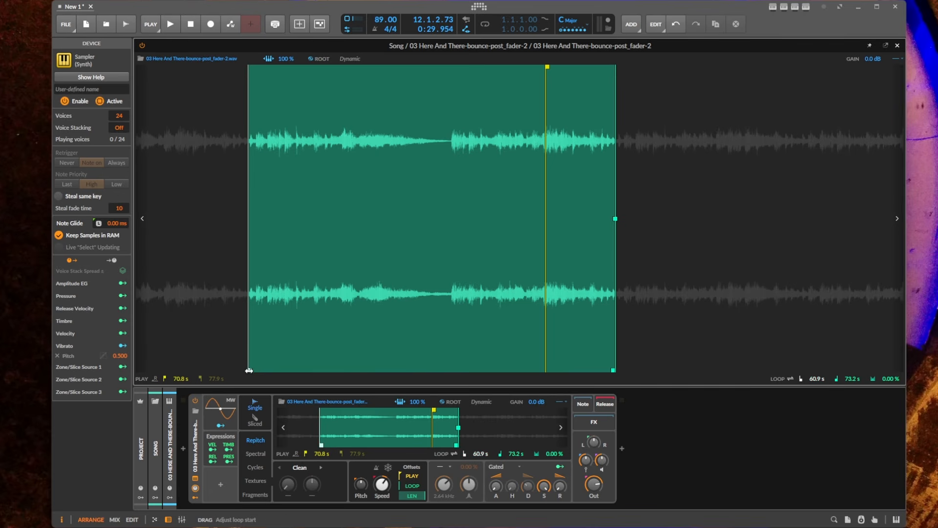
# Set loop start and play start to 67.7 s and loop end to 69.2 s, with one-way looping
pyautogui.moveTo(249, 370); pyautogui.dragTo(452, 371)
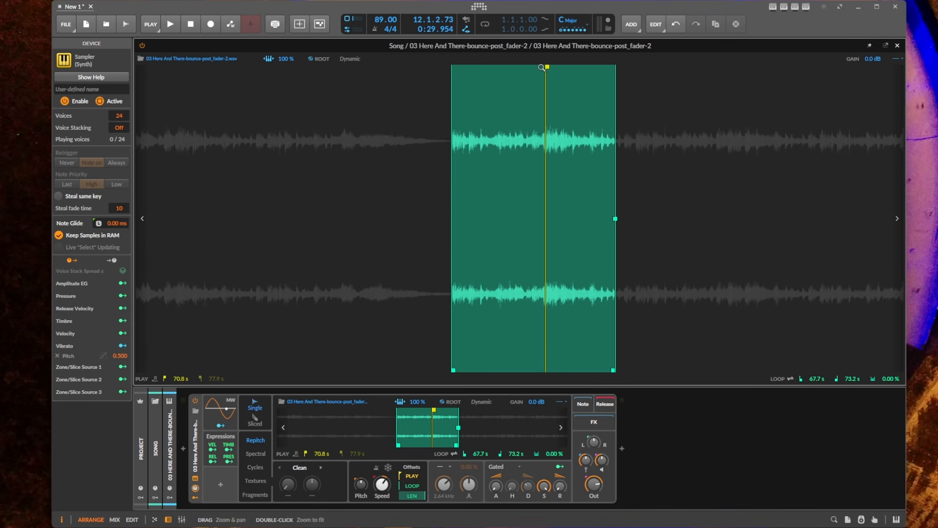
pyautogui.moveTo(548, 66); pyautogui.dragTo(453, 67)
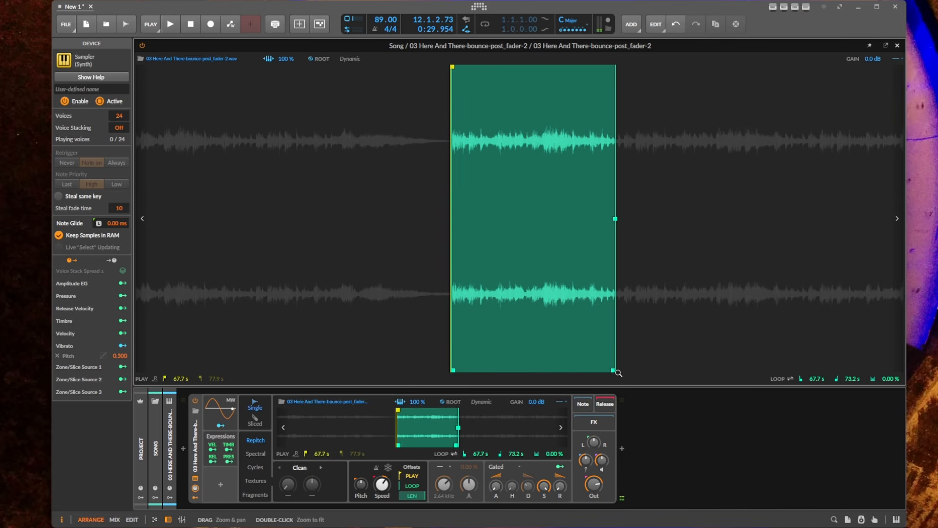
pyautogui.moveTo(614, 371); pyautogui.dragTo(495, 356)
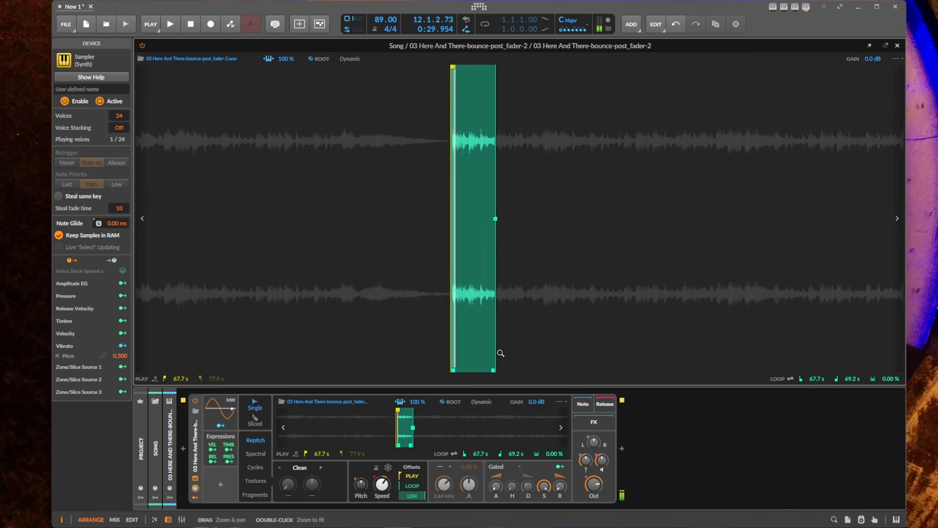
pyautogui.click(791, 379)
pyautogui.click(816, 414)
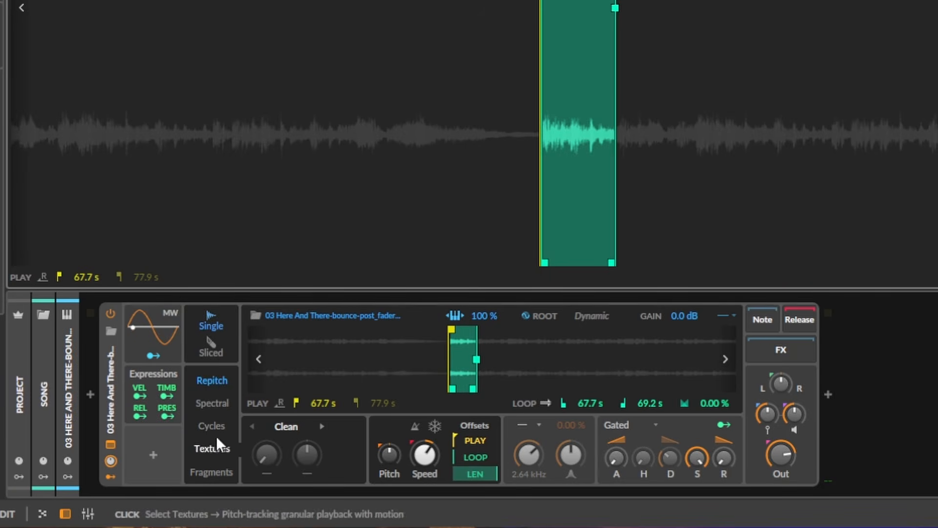
# Switch the song Sampler to Fragments mode, lengthen its amplitude release and lower the grain density to 0.33
pyautogui.click(213, 472)
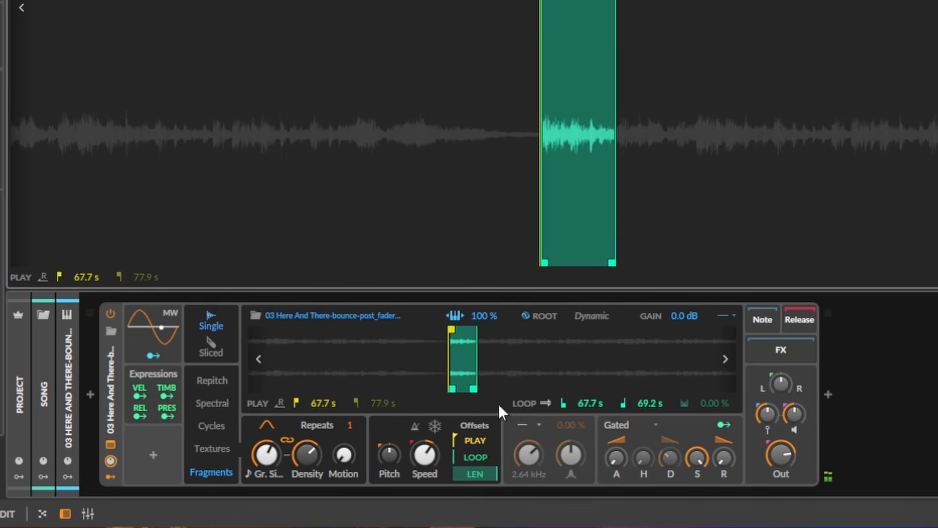
pyautogui.moveTo(724, 458); pyautogui.dragTo(724, 431)
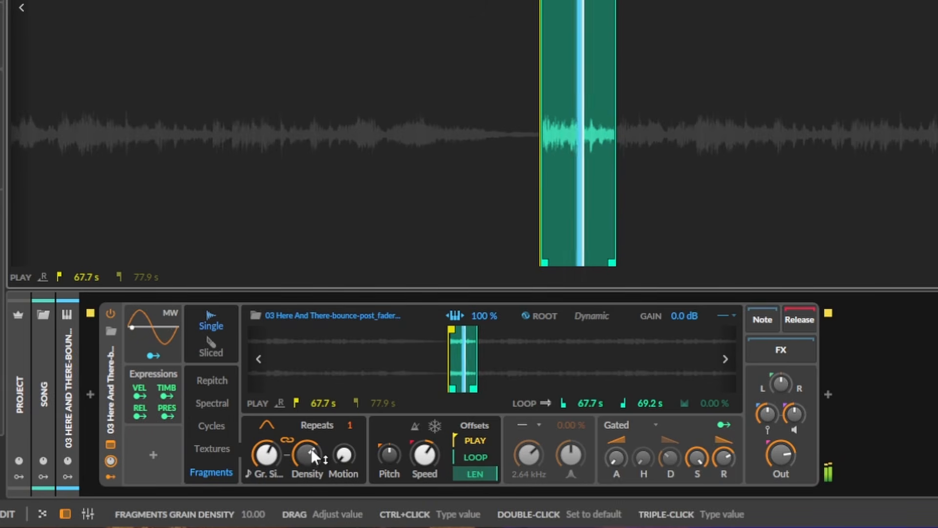
pyautogui.moveTo(311, 448); pyautogui.dragTo(310, 472)
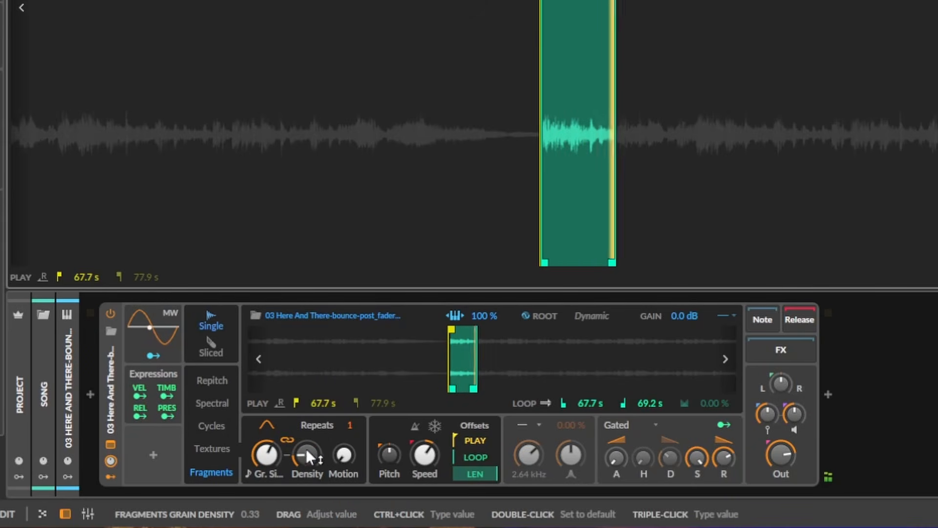
# Adjust the Fragments grain density of the song Sampler further
pyautogui.moveTo(315, 459); pyautogui.dragTo(305, 494)
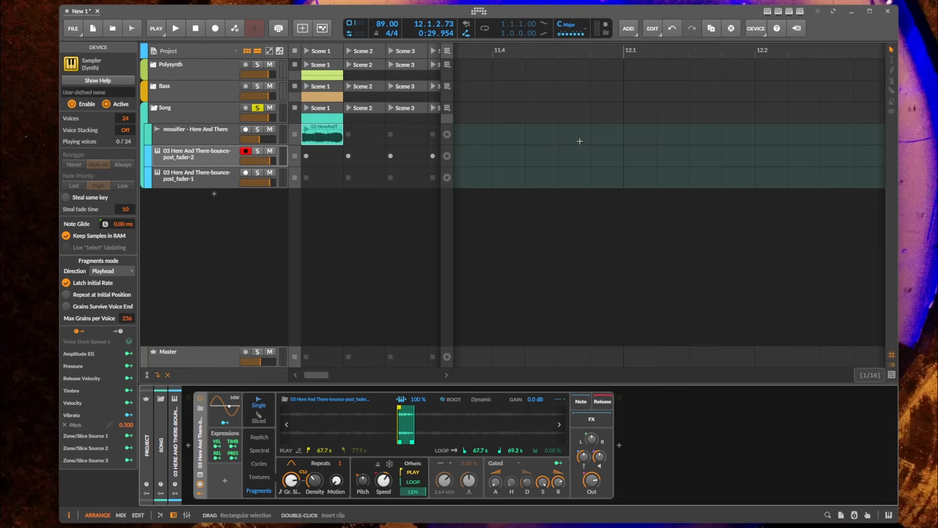
# Select the song Sampler track ending in post_fader-1 and switch on its Delay-2 effect
pyautogui.click(183, 180)
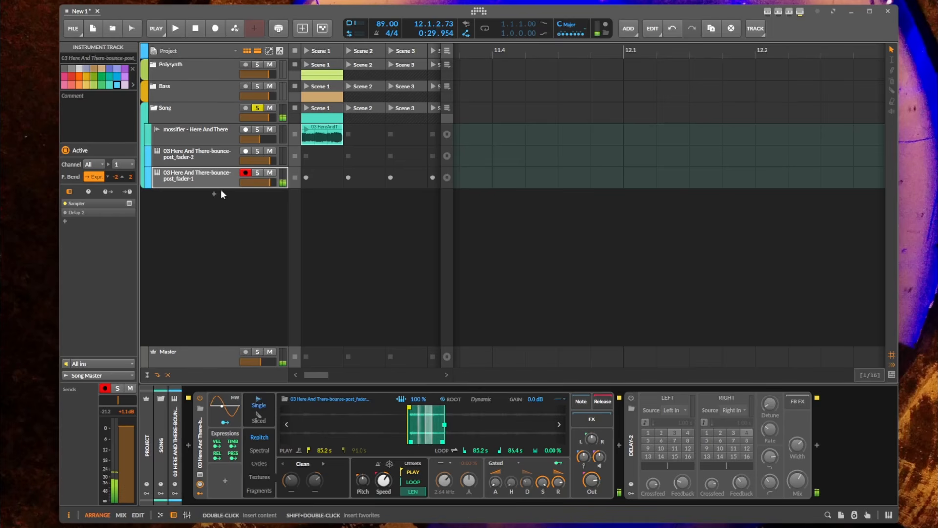
pyautogui.click(632, 398)
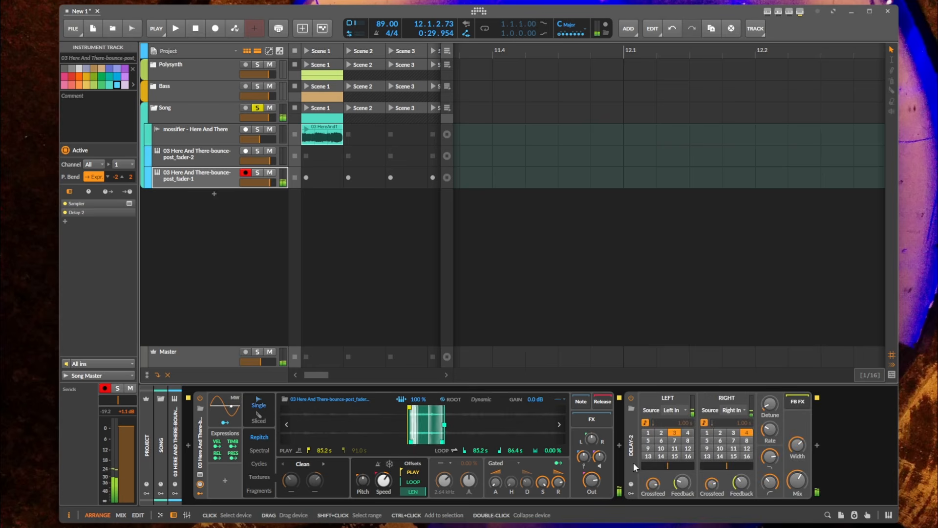
# Insert a Flanger+ effect between the Sampler and Delay-2
pyautogui.click(619, 446)
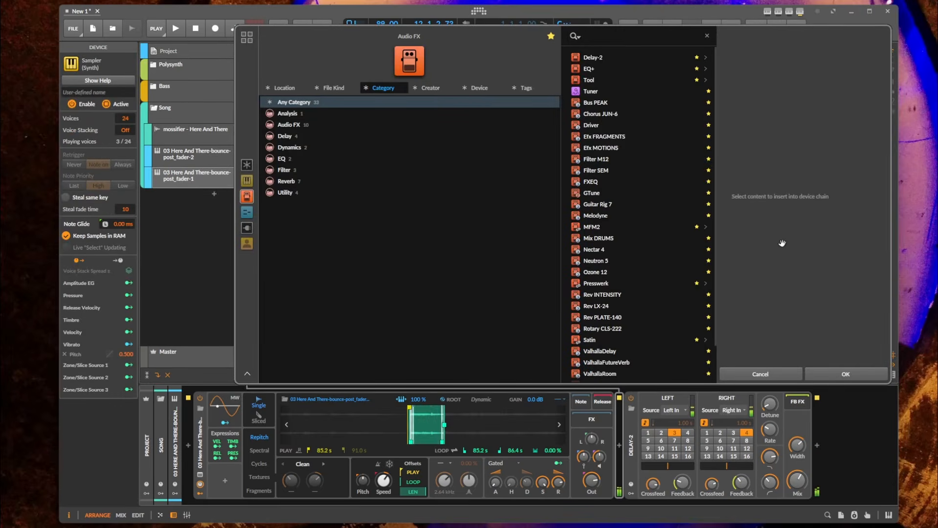
pyautogui.write('flanger')
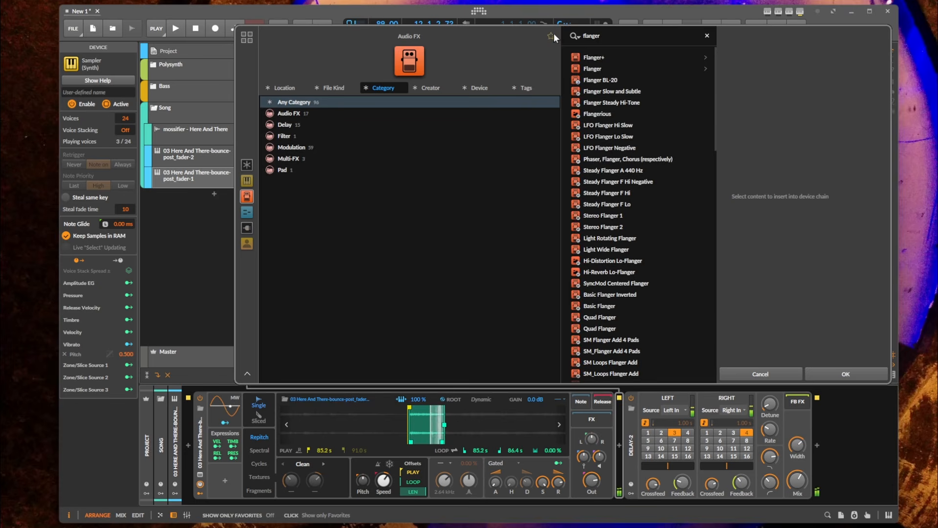
pyautogui.click(597, 57)
pyautogui.click(823, 372)
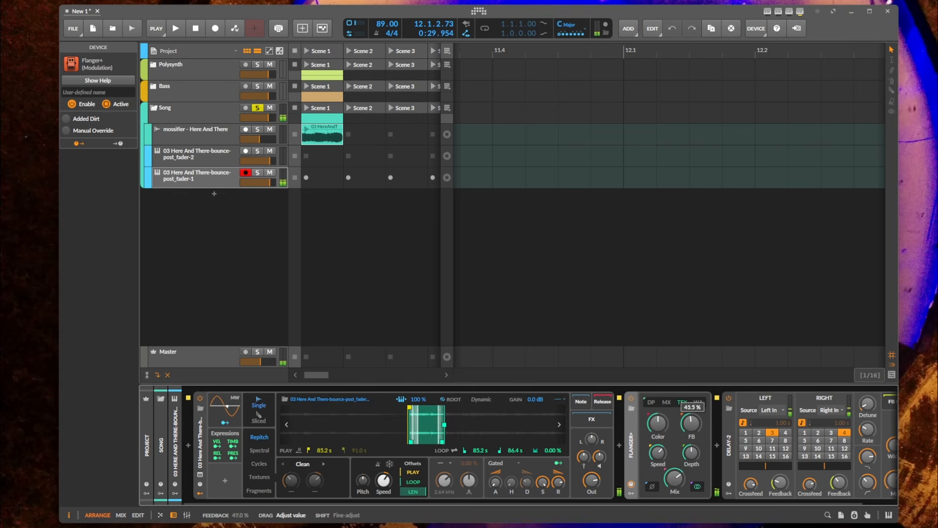
# Try the MX and WA characters of Flanger+, settle on DP and adjust its Color
pyautogui.click(667, 403)
pyautogui.click(699, 402)
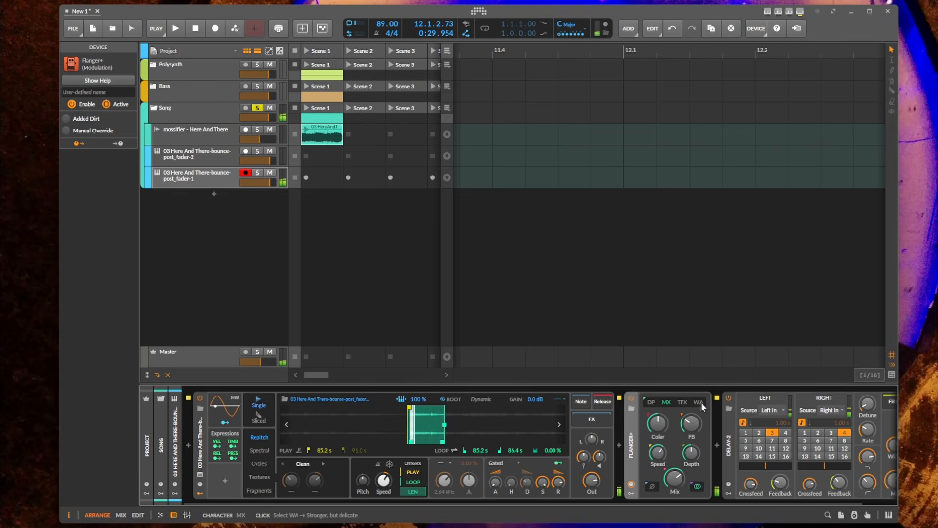
pyautogui.click(652, 403)
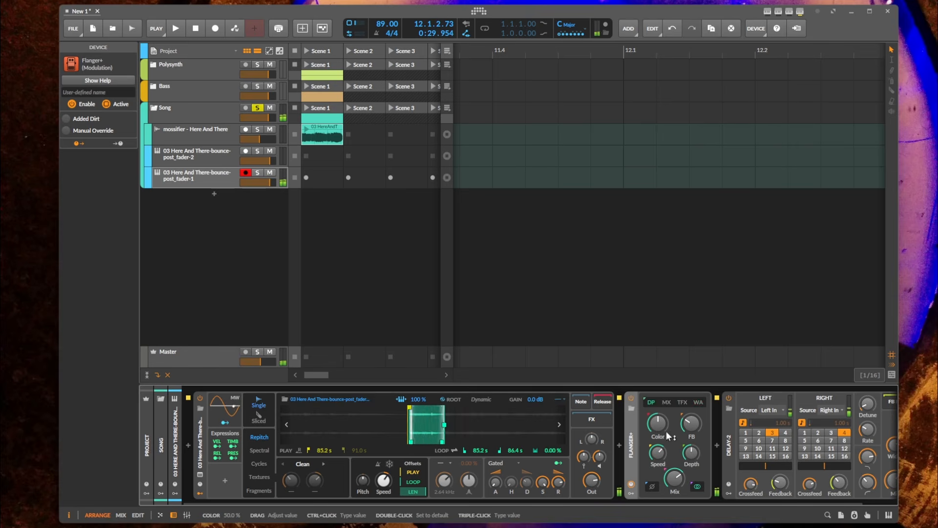
pyautogui.moveTo(669, 428); pyautogui.dragTo(661, 441)
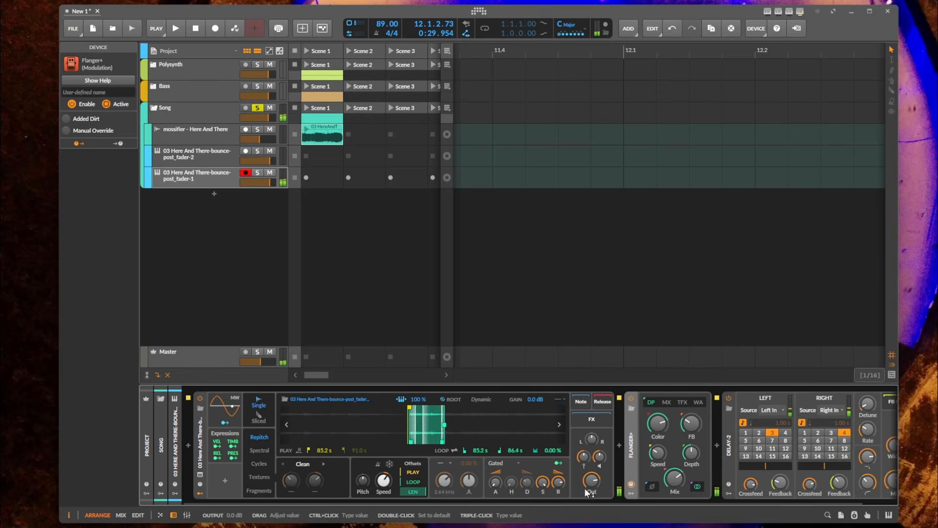
# Adjust the Sampler's output level and amplitude release, and switch off Delay-2 and Flanger+
pyautogui.moveTo(585, 487); pyautogui.dragTo(586, 478)
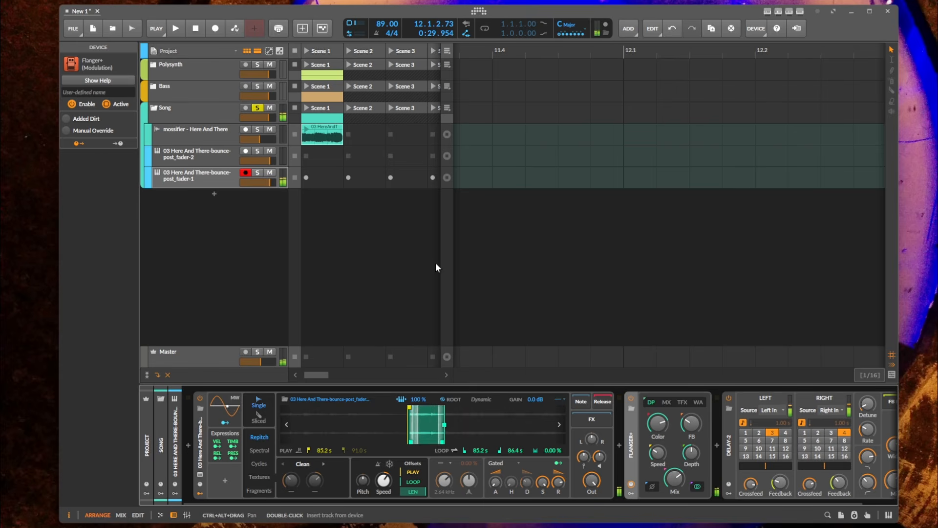
pyautogui.click(729, 398)
pyautogui.click(631, 398)
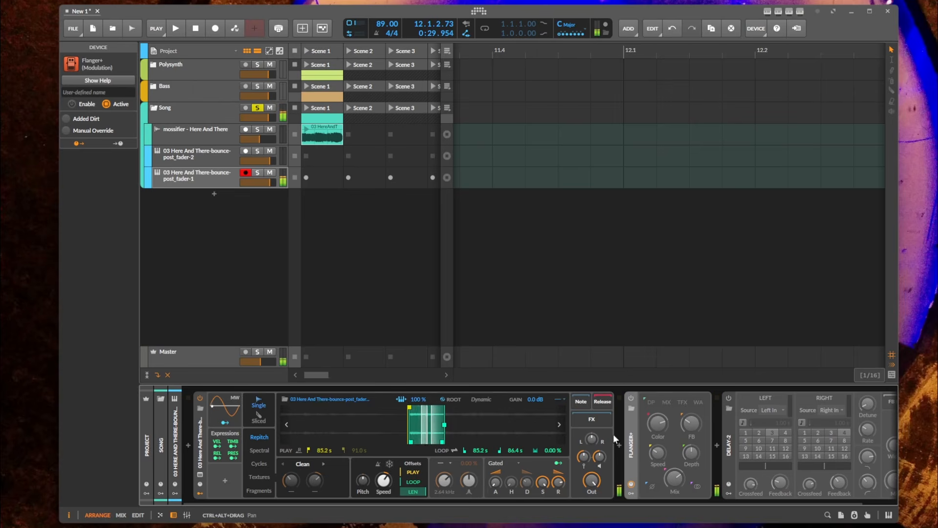
pyautogui.moveTo(560, 483); pyautogui.dragTo(559, 490)
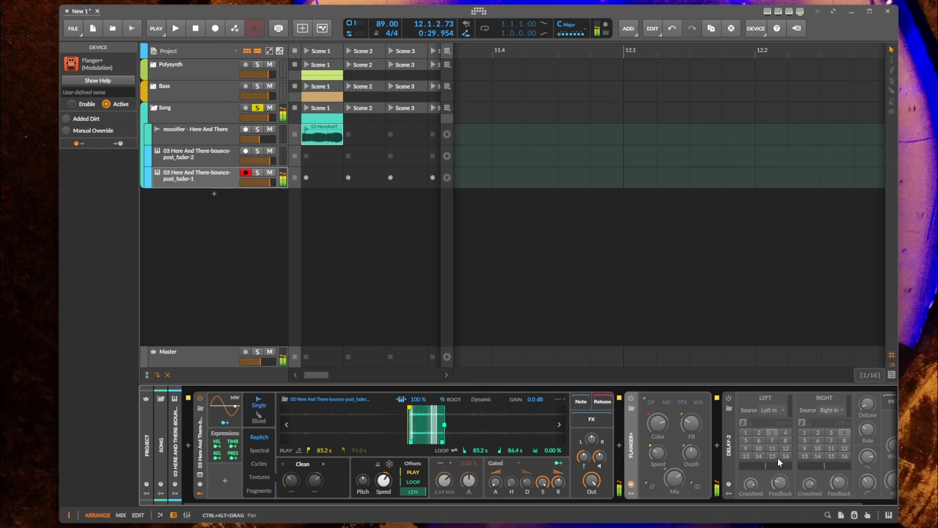
# Switch Flanger+ back on
pyautogui.click(631, 398)
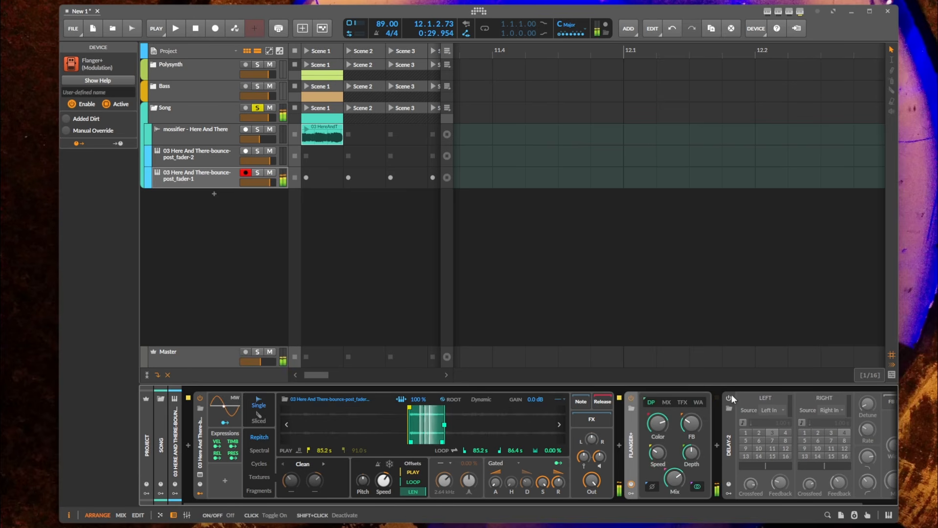